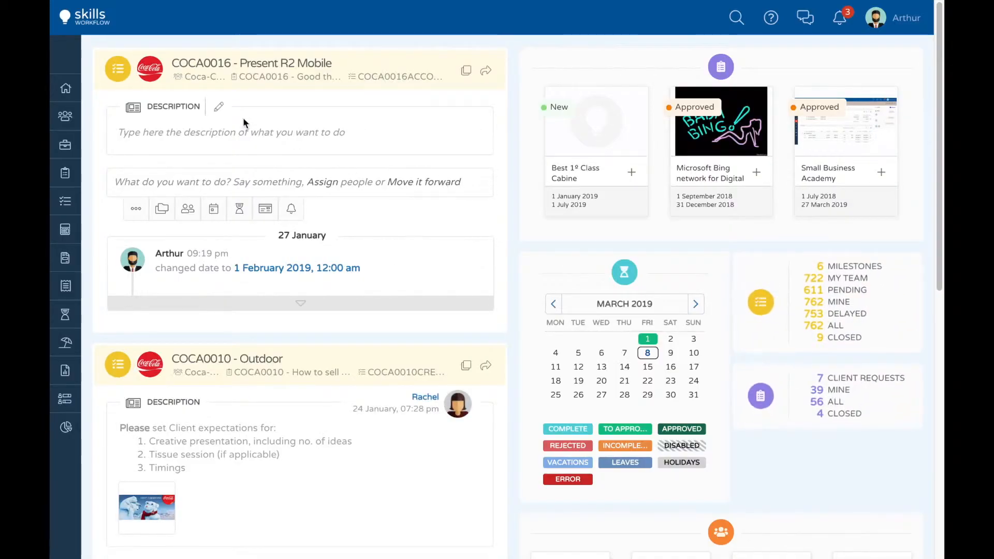
Step: Open the Coca-Cola client record and start a new fee for it
left_click(66, 120)
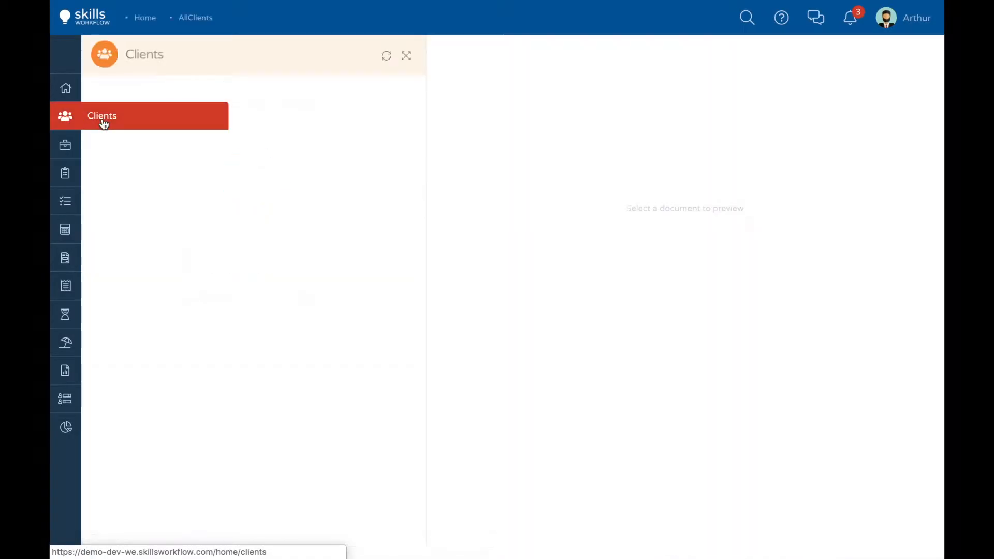
left_click(328, 188)
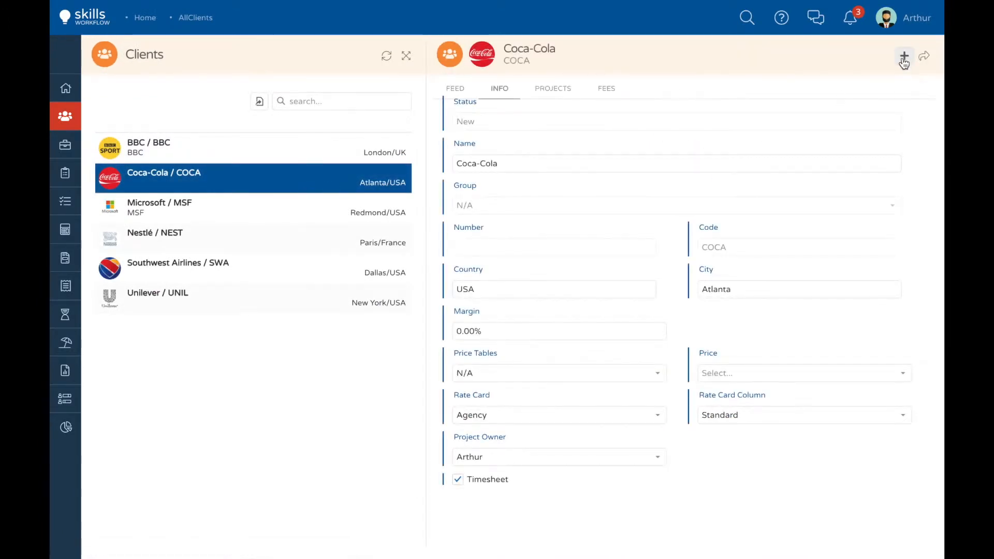
left_click(904, 58)
left_click(902, 93)
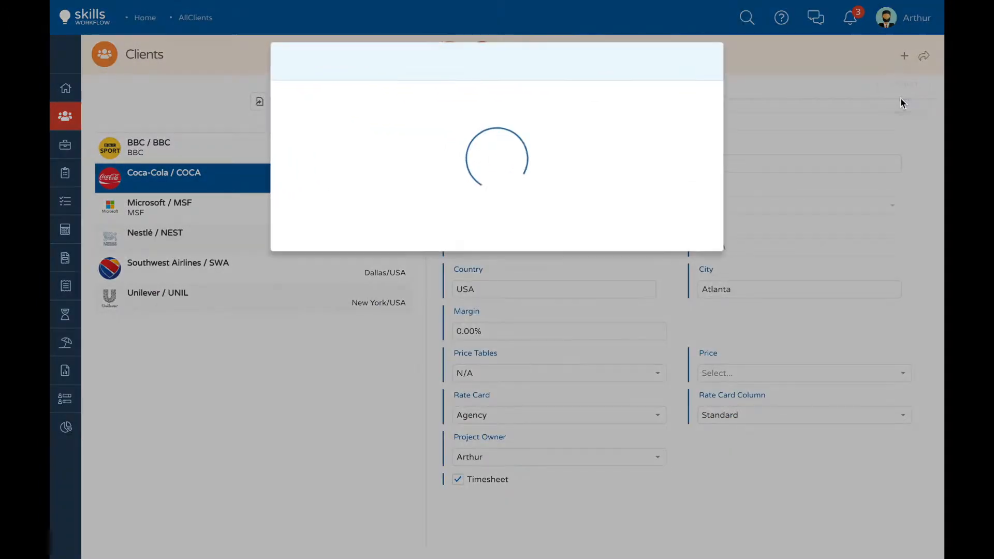
Step: Title the fee "Digital Scope 2019", choose the contract owner, and set its type to Fee
type("Digital Scope 2019")
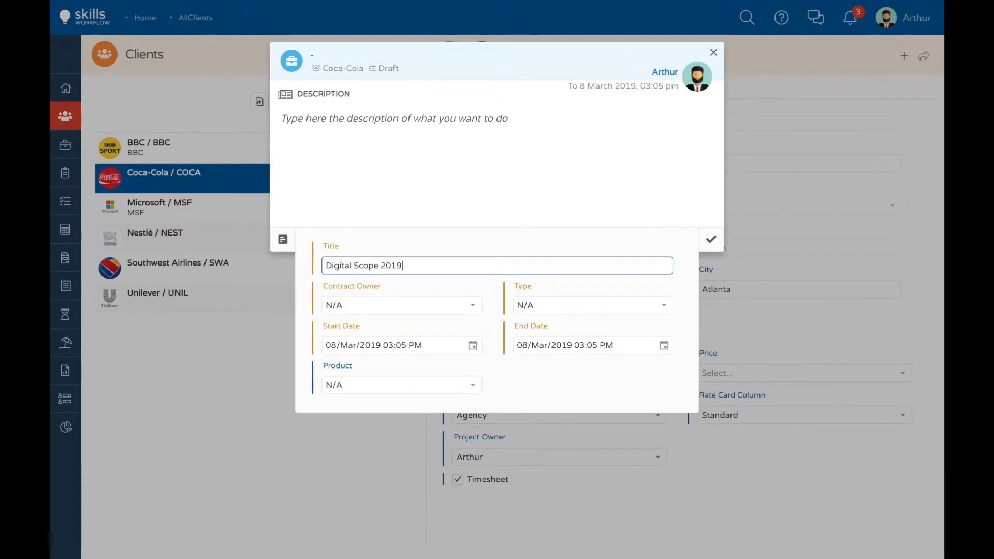
left_click(472, 308)
left_click(358, 207)
left_click(543, 307)
left_click(533, 340)
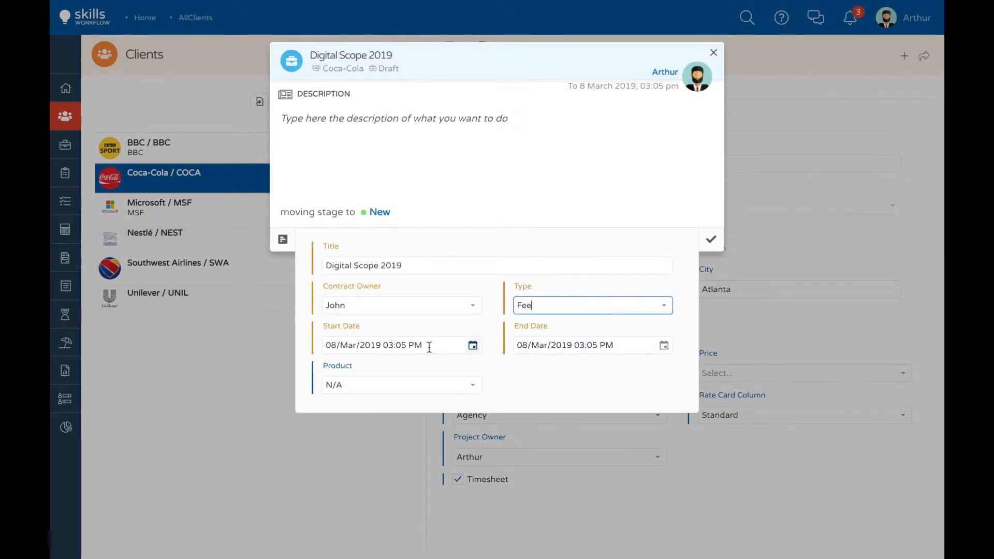
Step: Set the fee's start date to 1 January 2019 and its end date to 31 December 2019
left_click(472, 347)
left_click(341, 375)
left_click(341, 375)
left_click(392, 411)
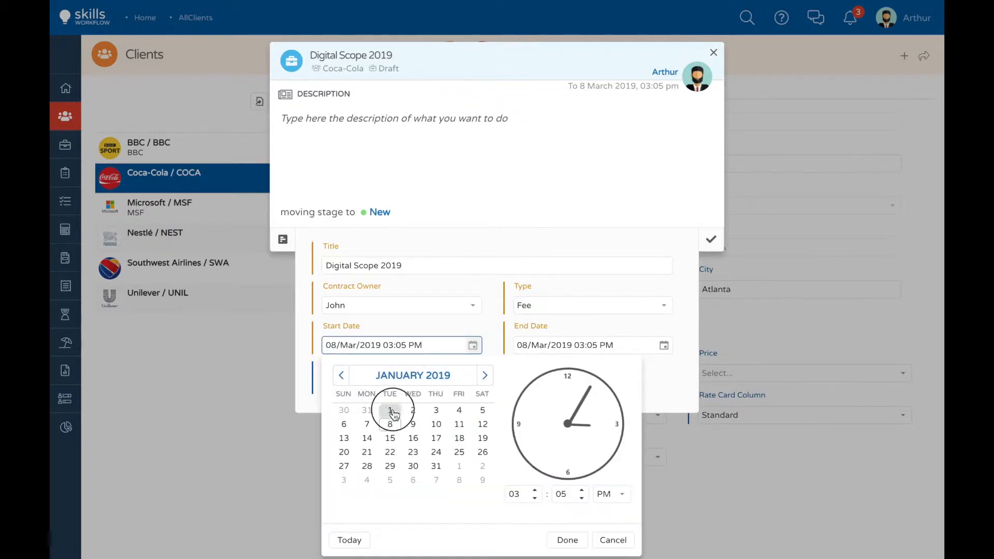
left_click(567, 540)
left_click(664, 351)
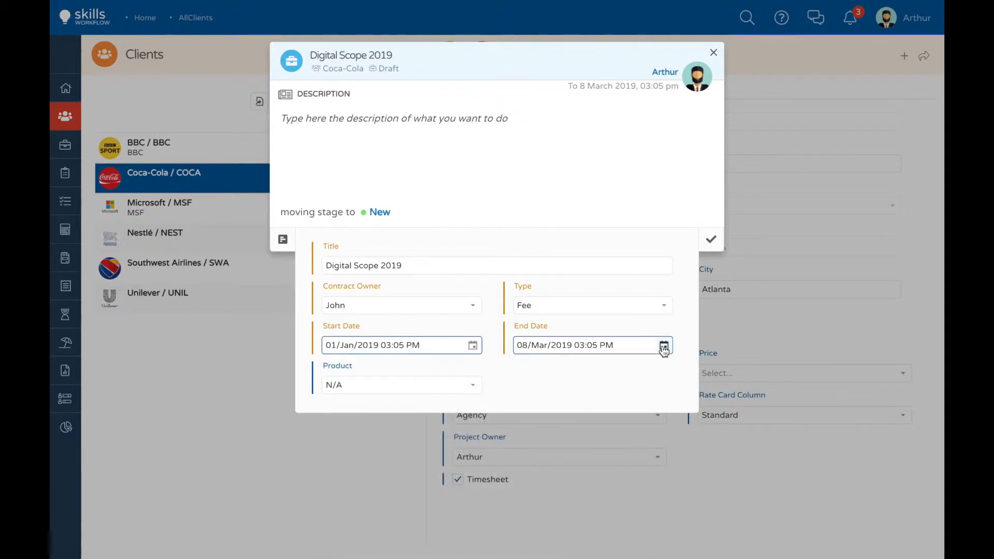
scroll(613, 399, "down", 9)
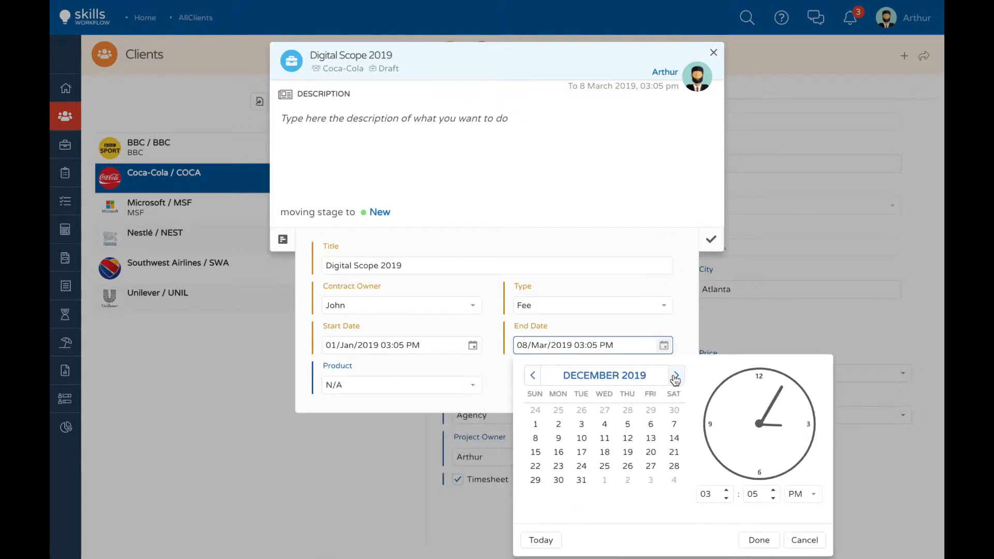
left_click(583, 485)
left_click(583, 485)
Step: Set the product to Coca-Cola Standard, enter the description "Please add the contract signed by the client", and save the fee
left_click(472, 384)
left_click(365, 439)
left_click(299, 117)
type("Please add ")
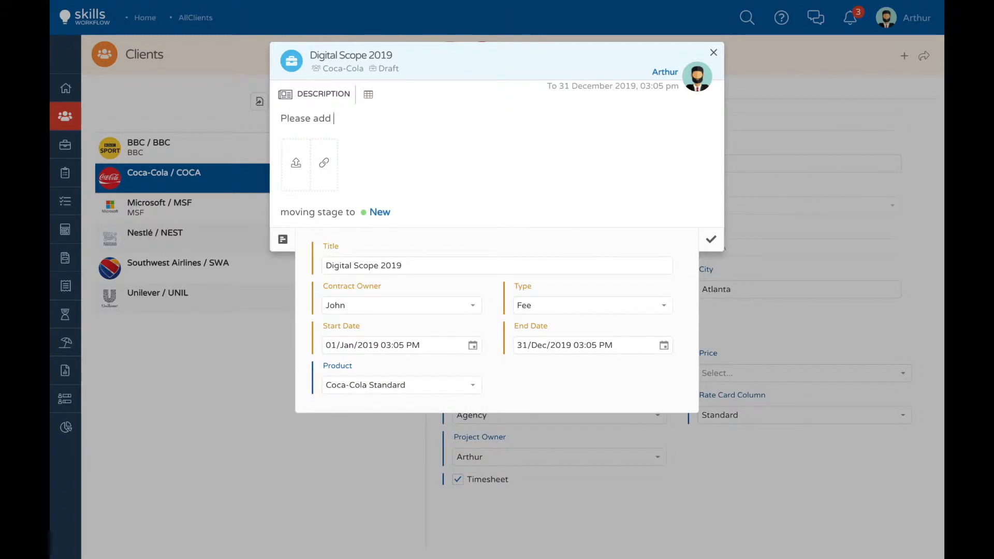
type("the contract signed by the client")
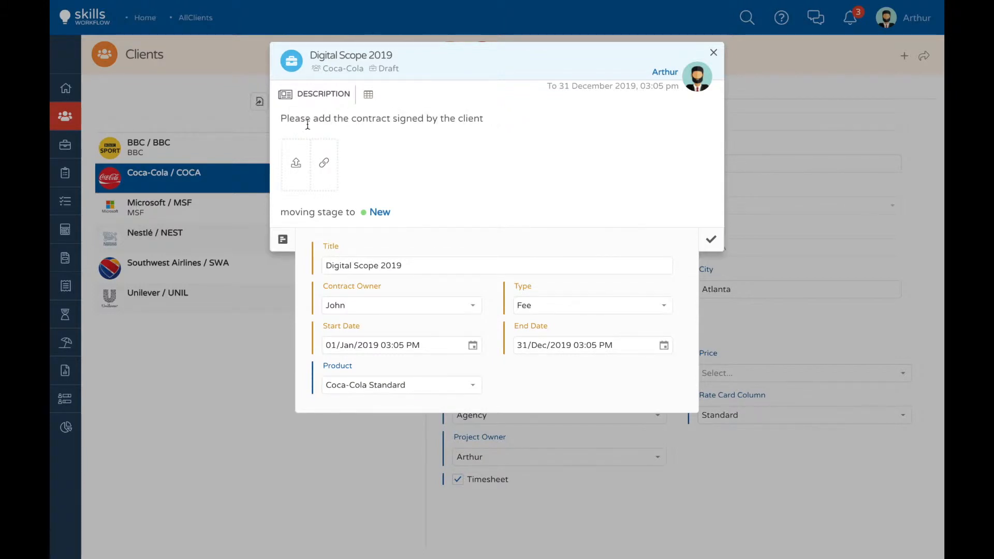
left_click(710, 239)
left_click(710, 241)
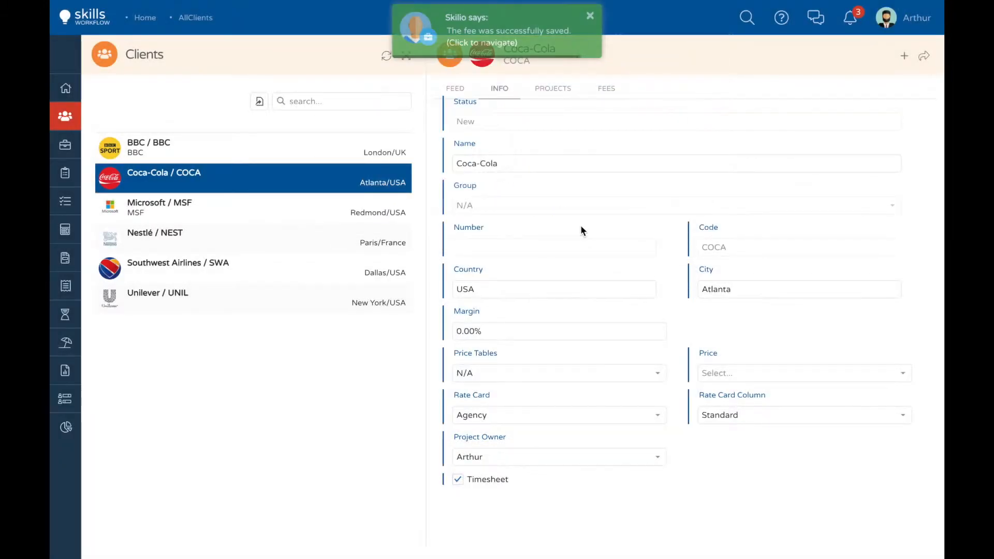
Step: Open the saved fee and create an estimate titled "Digital Scope 2019" with the type Creativity
left_click(510, 46)
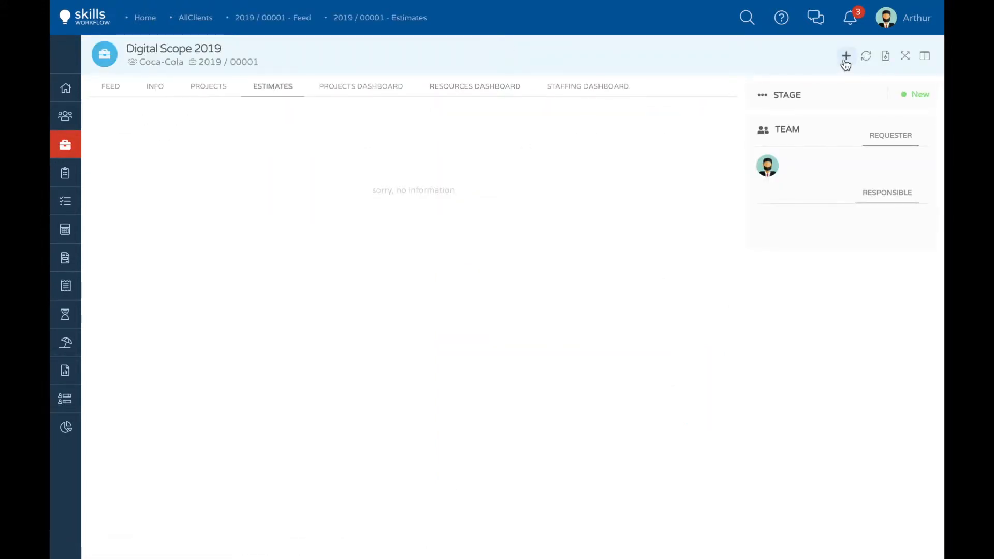
left_click(845, 58)
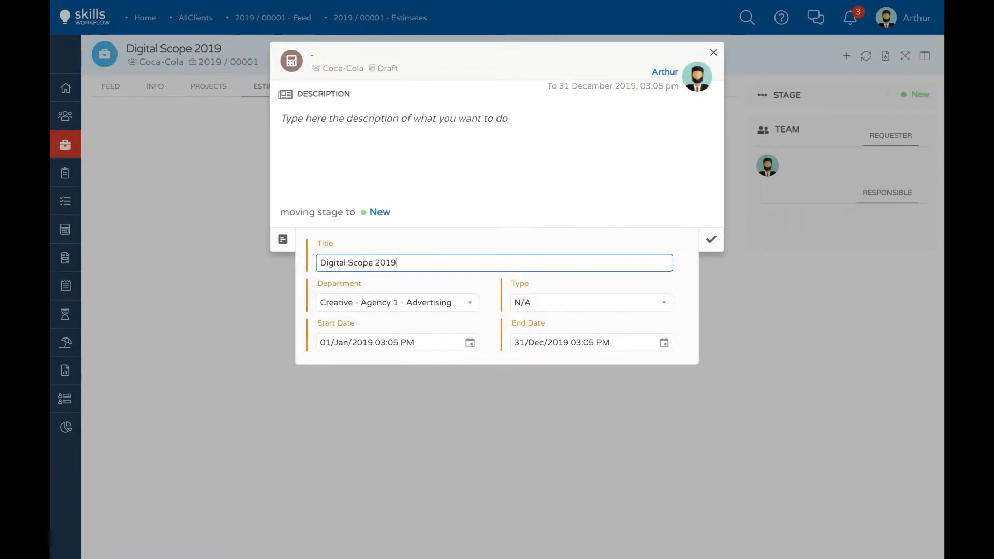
left_click(670, 308)
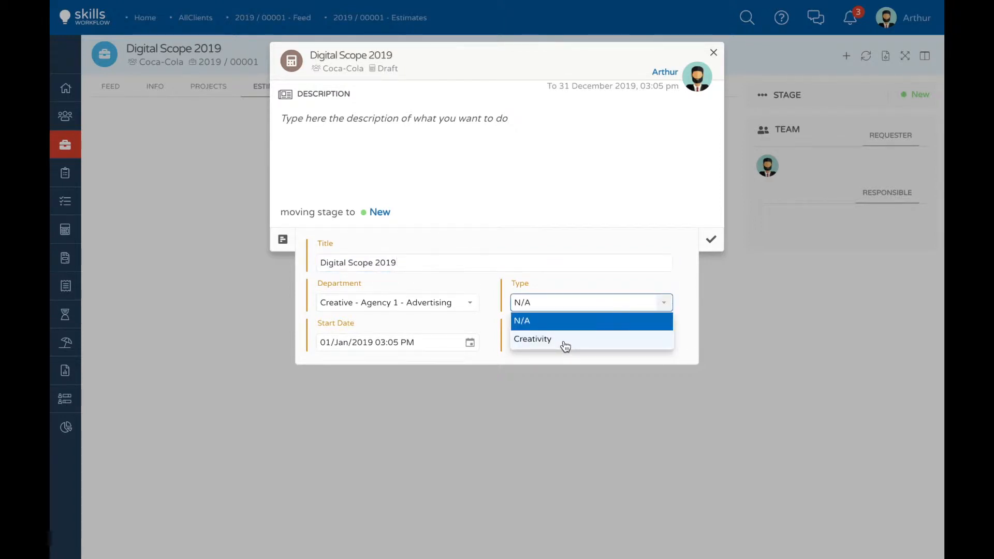
left_click(564, 341)
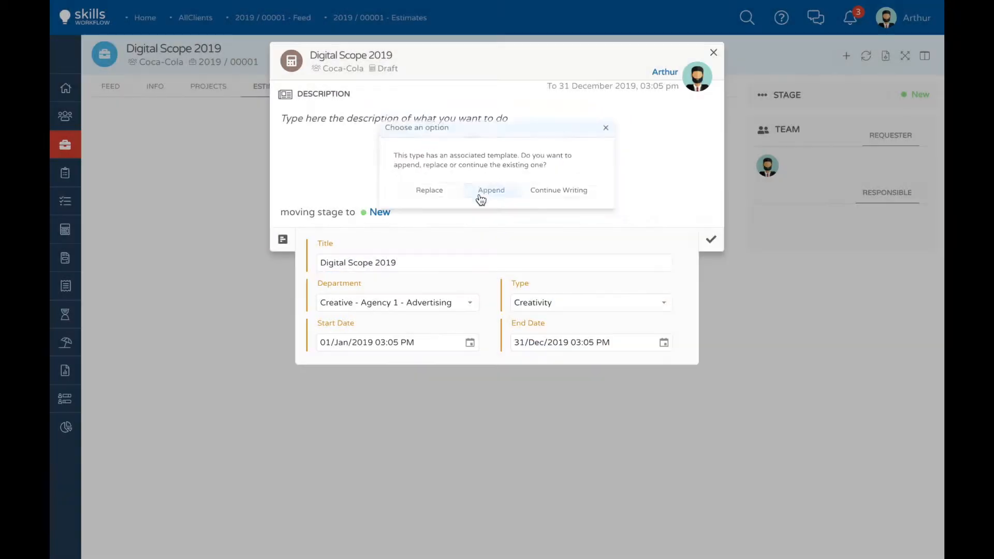
left_click(481, 192)
left_click(712, 243)
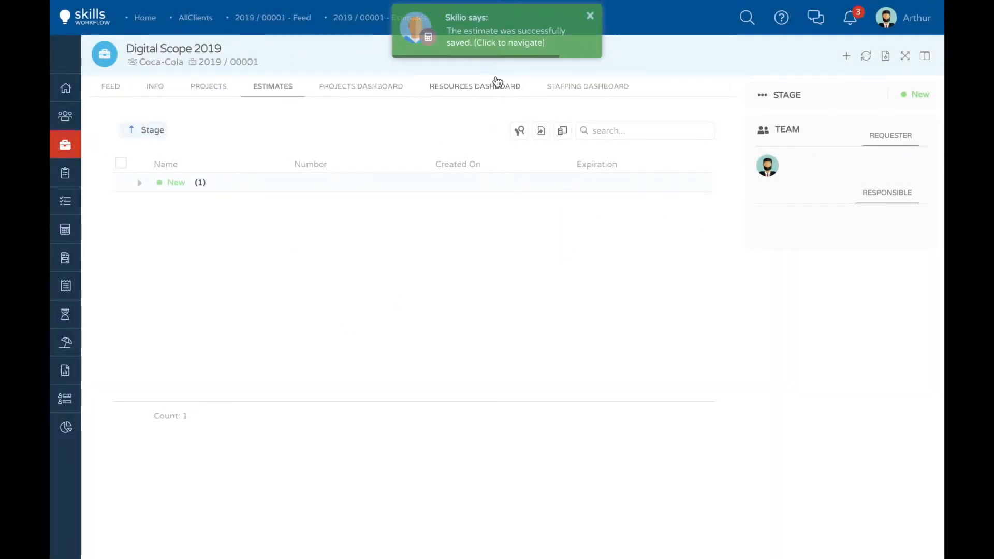
Step: Open the new estimate's quotes and add a deliverable described as "Digital - Web site" with the Creative Cloud service
left_click(486, 45)
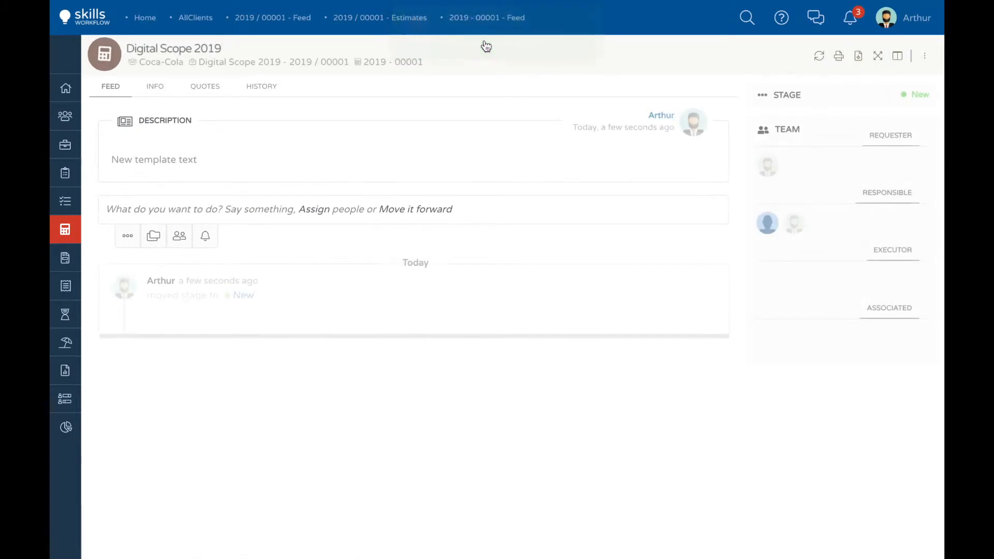
left_click(203, 87)
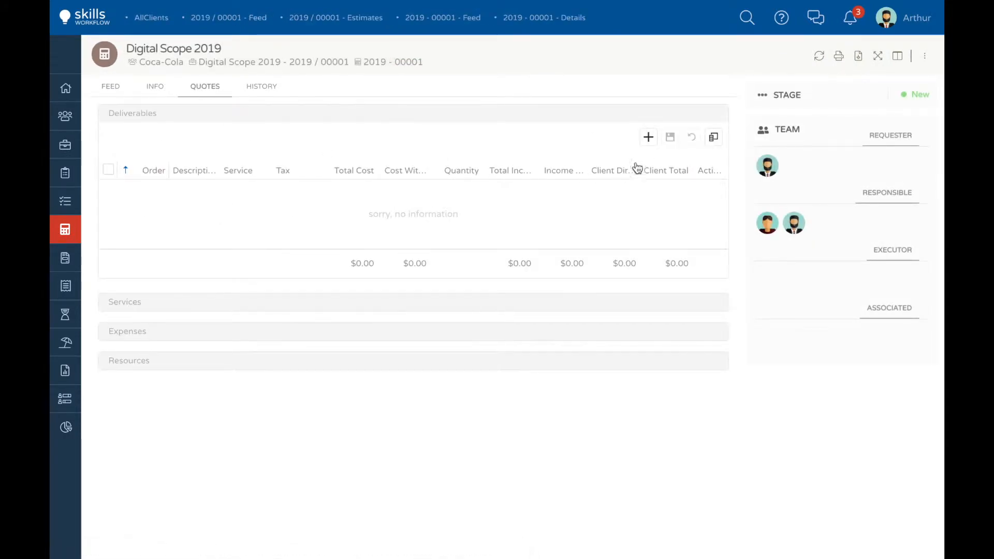
left_click(648, 138)
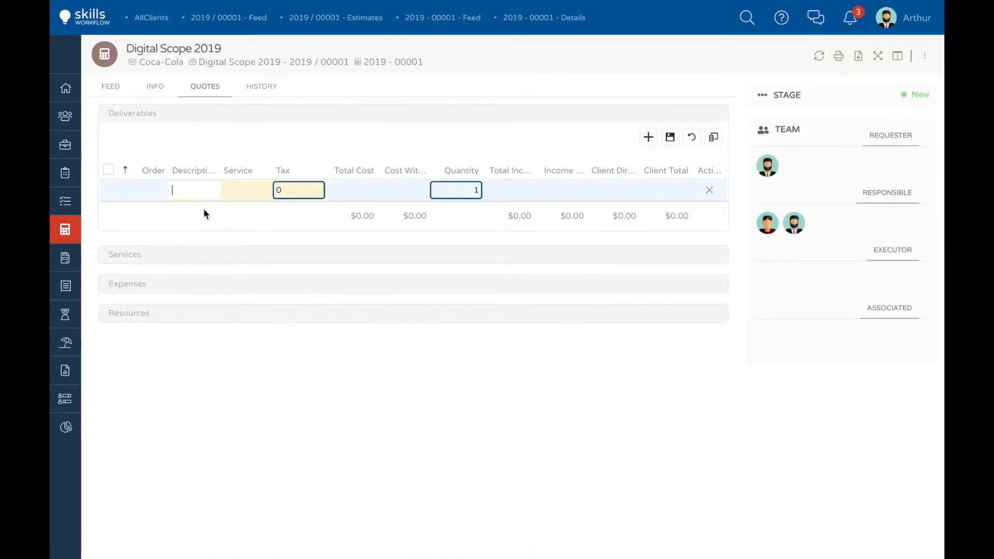
type("Digita")
type("l - Web site")
left_click(264, 192)
left_click(265, 191)
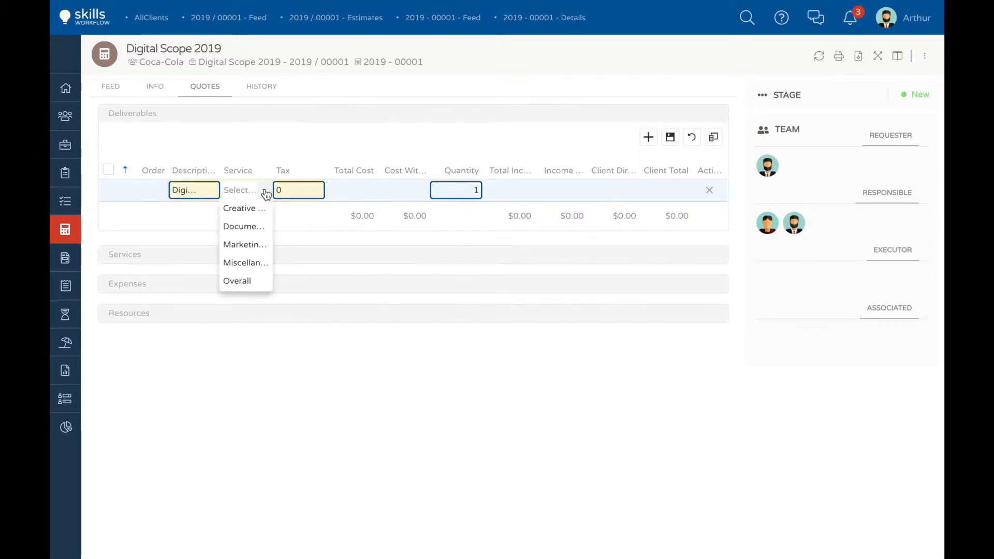
left_click(235, 211)
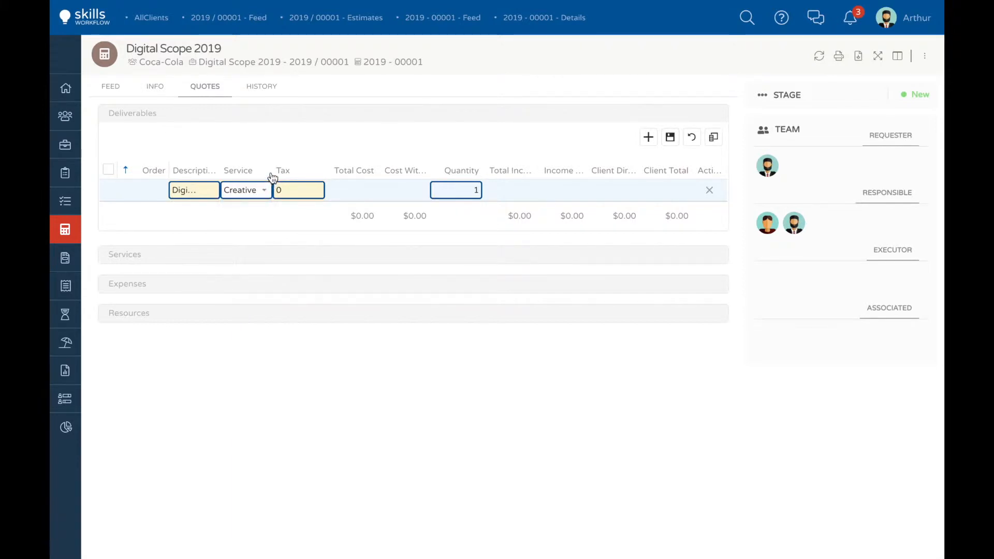
left_click(317, 175)
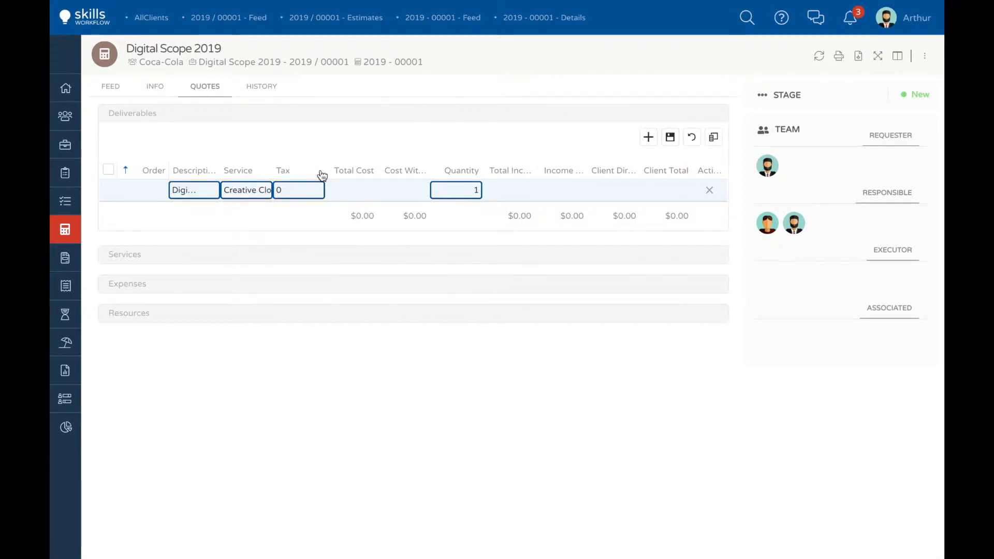
Step: Reduce the Deliverables table to the Order, Description, Service and Total Income columns
left_click(713, 137)
left_click(566, 53)
left_click(568, 73)
left_click(568, 92)
left_click(568, 111)
left_click(568, 151)
scroll(592, 168, "down", 1)
left_click(566, 145)
left_click(567, 184)
scroll(567, 160, "down", 2)
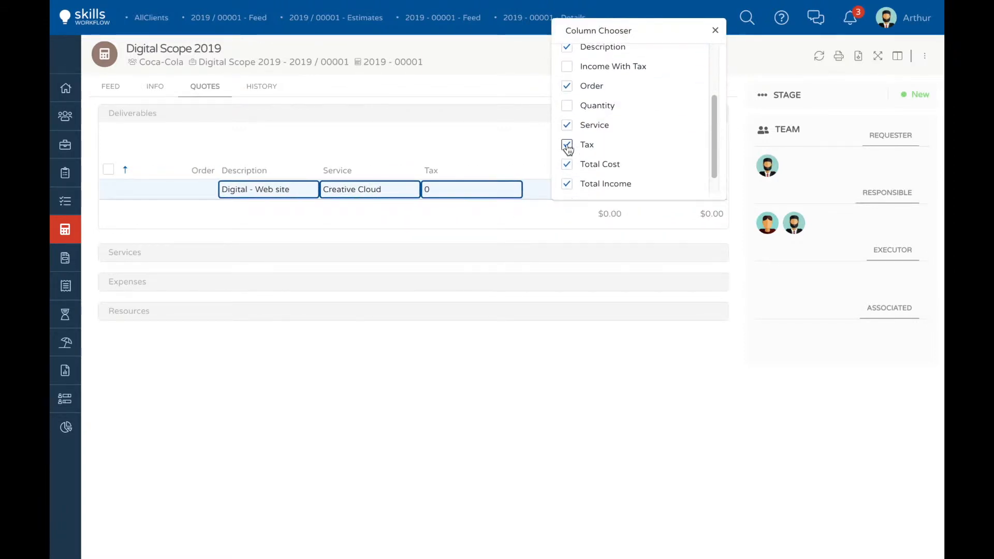
left_click(577, 162)
scroll(584, 164, "down", 1)
left_click(715, 30)
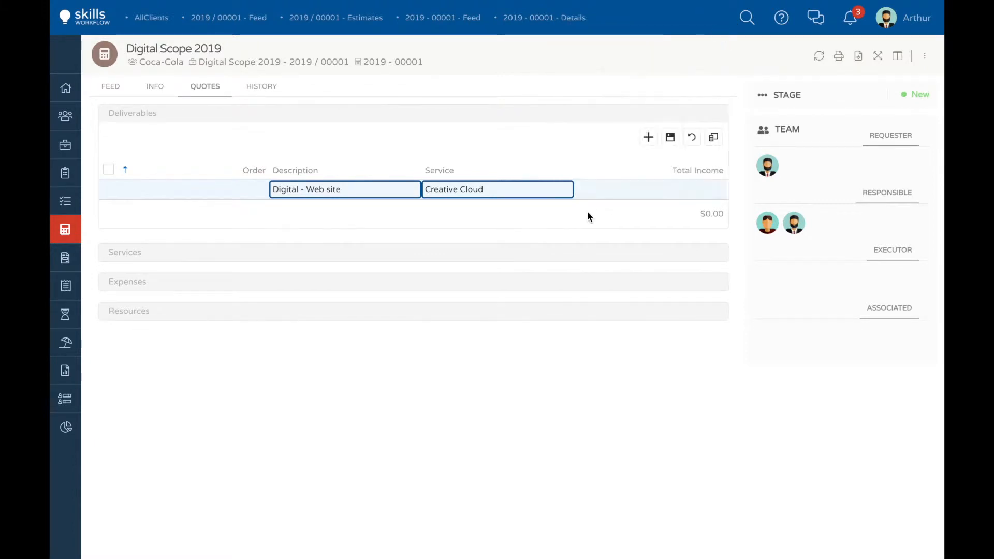
Step: Add a second line "Add description needed" to the web site deliverable's description and save the deliverable
left_click(412, 190)
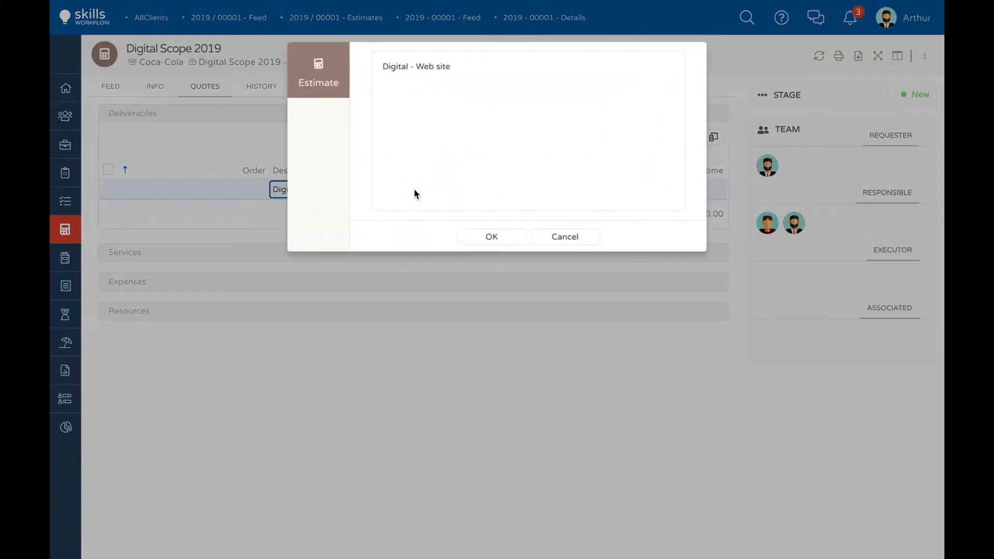
left_click(488, 67)
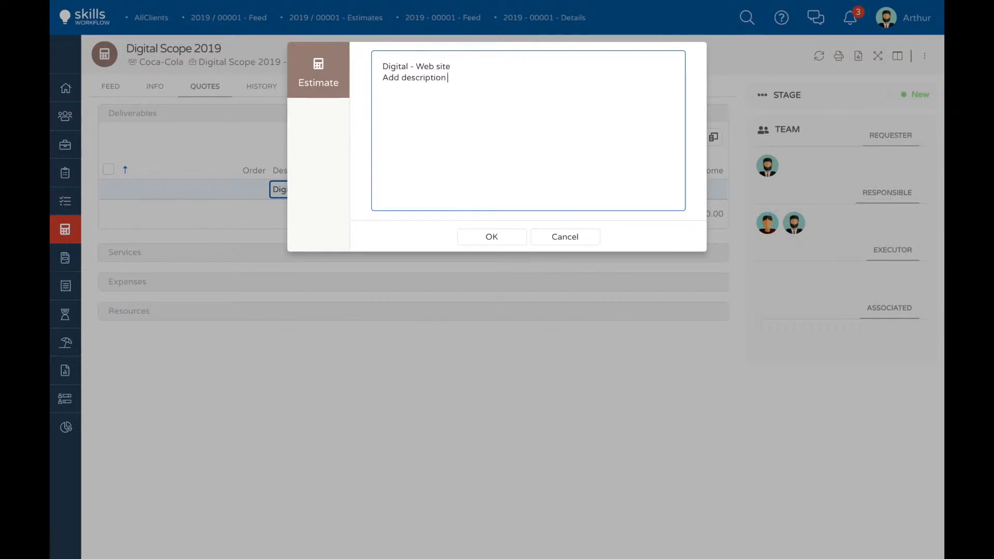
type("needed")
left_click(492, 237)
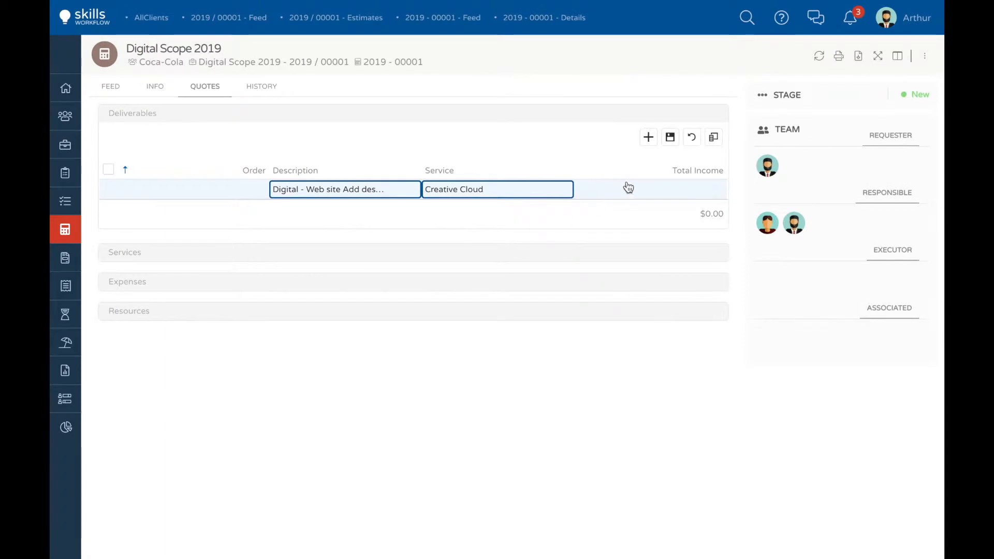
left_click(670, 141)
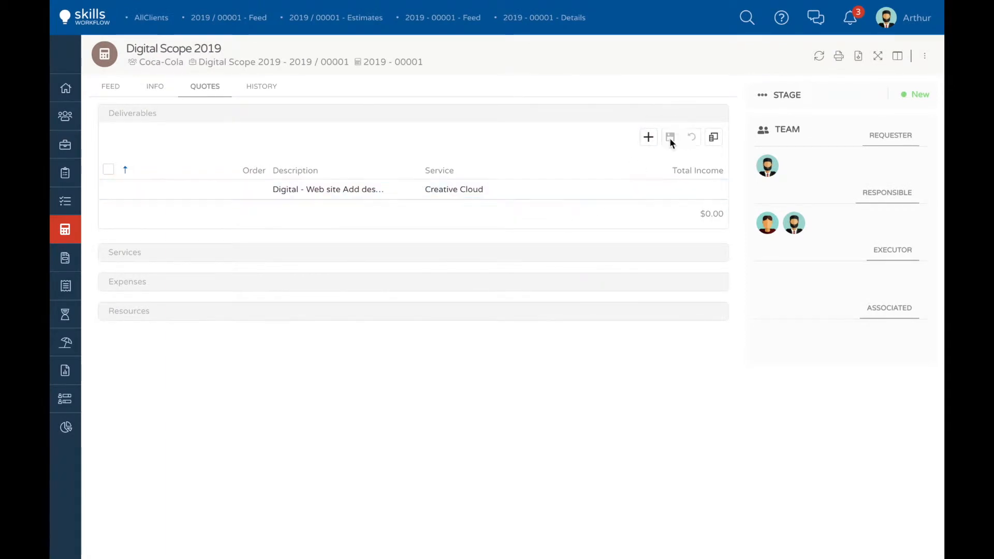
Step: Add and save the deliverables "Back to School" with the Miscellaneous service and "Rebranding - Coca-Cola 0" with the Overall service
left_click(649, 138)
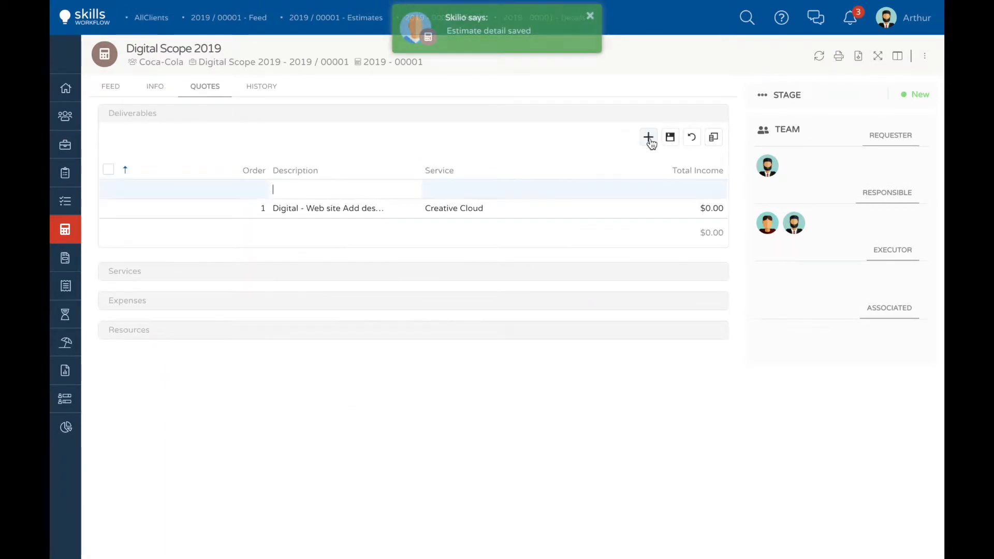
type("Bac")
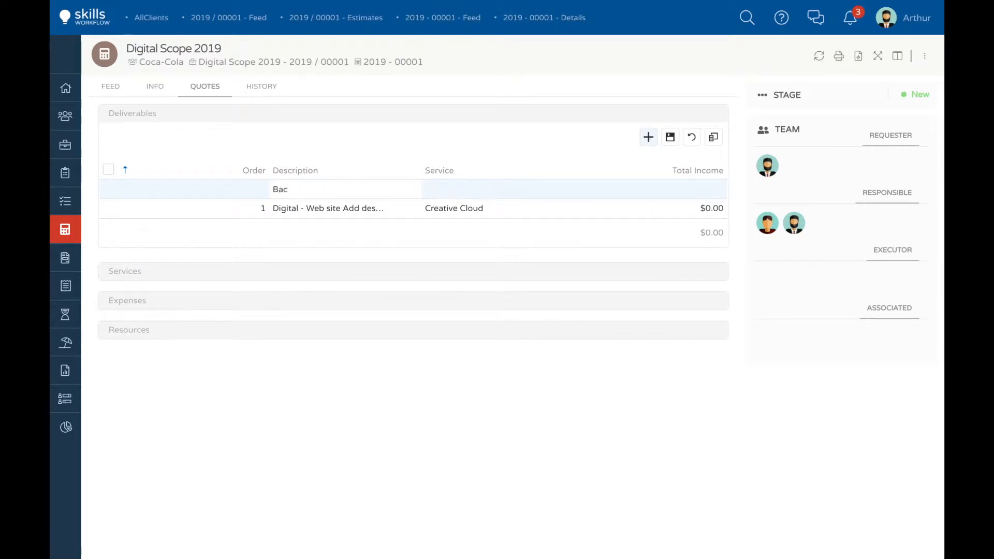
type("k to School")
left_click(552, 185)
left_click(551, 185)
left_click(452, 262)
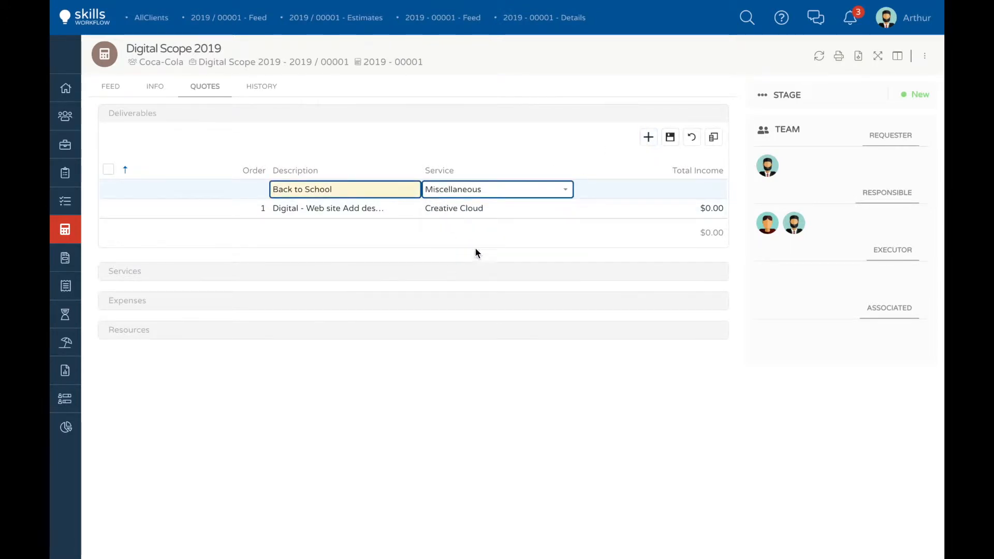
left_click(670, 145)
left_click(649, 139)
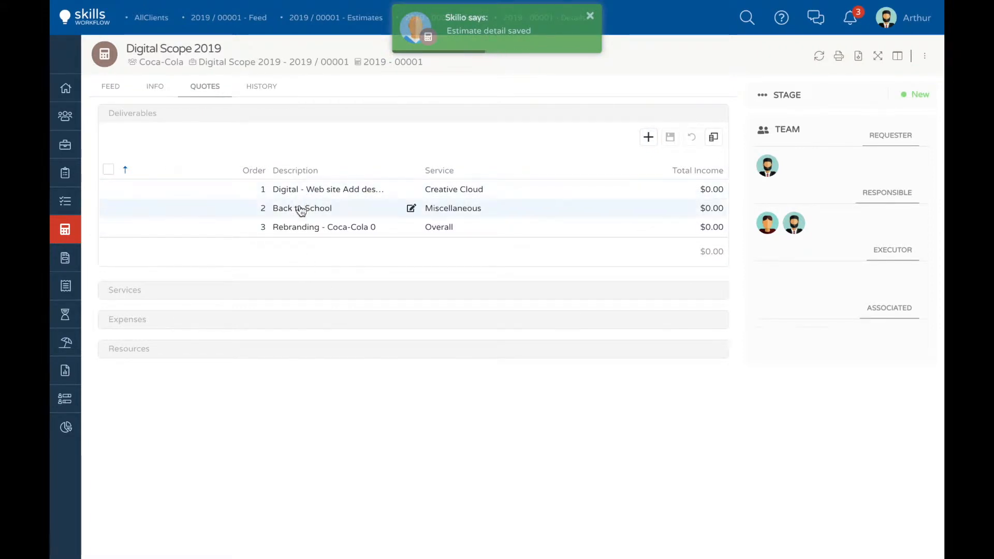
Step: Add a Production Artists user with 100 hours as a resource of the Creative Cloud deliverable and save it
left_click(128, 348)
left_click(599, 372)
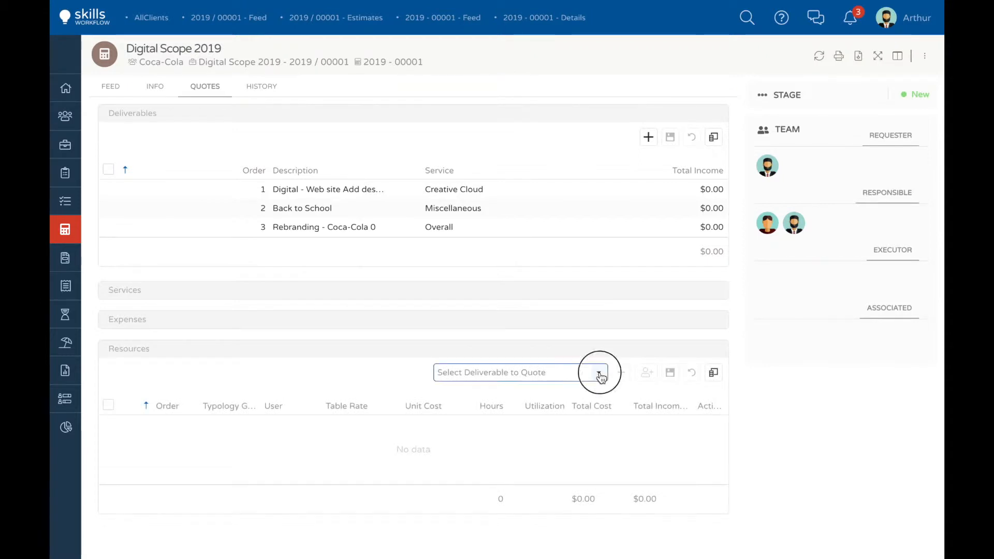
left_click(515, 392)
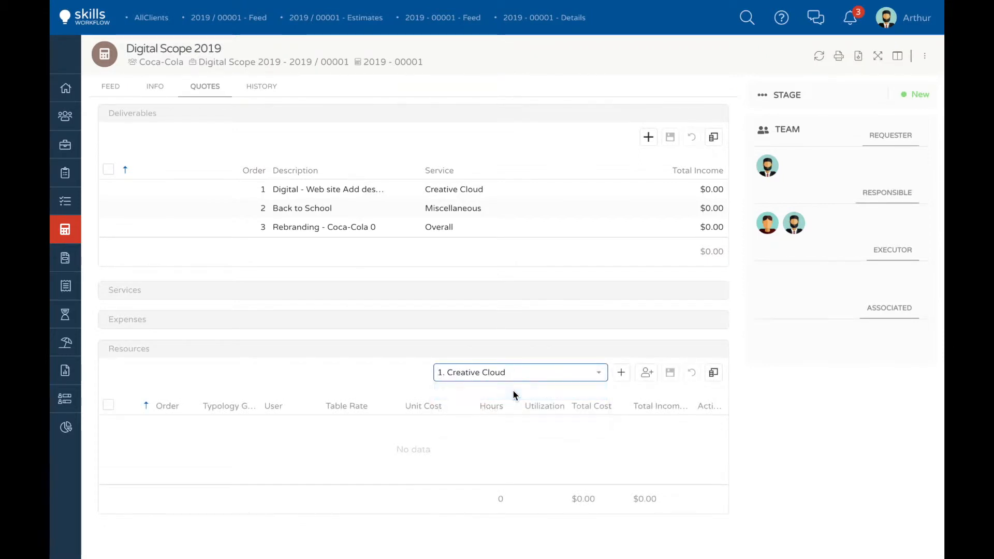
left_click(622, 373)
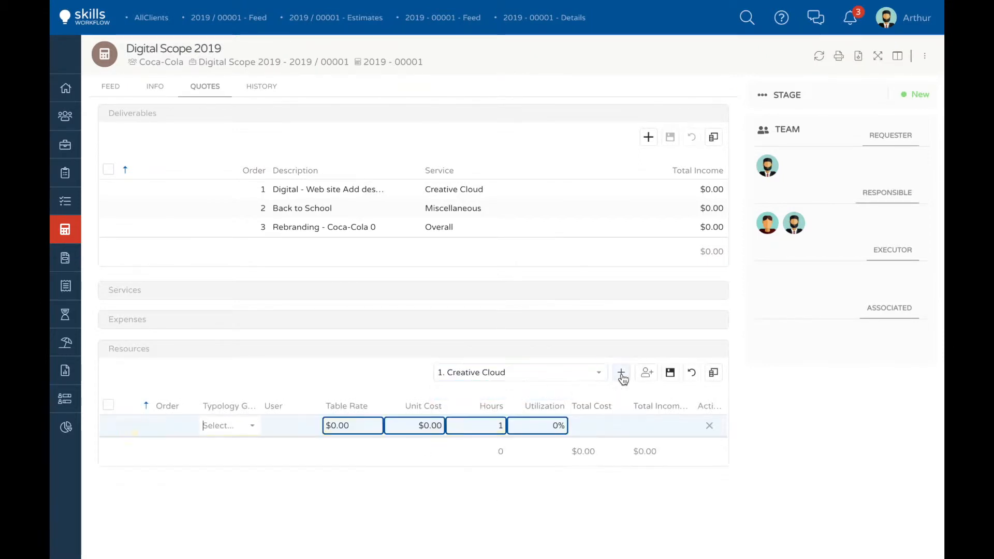
left_click(312, 426)
type("mark")
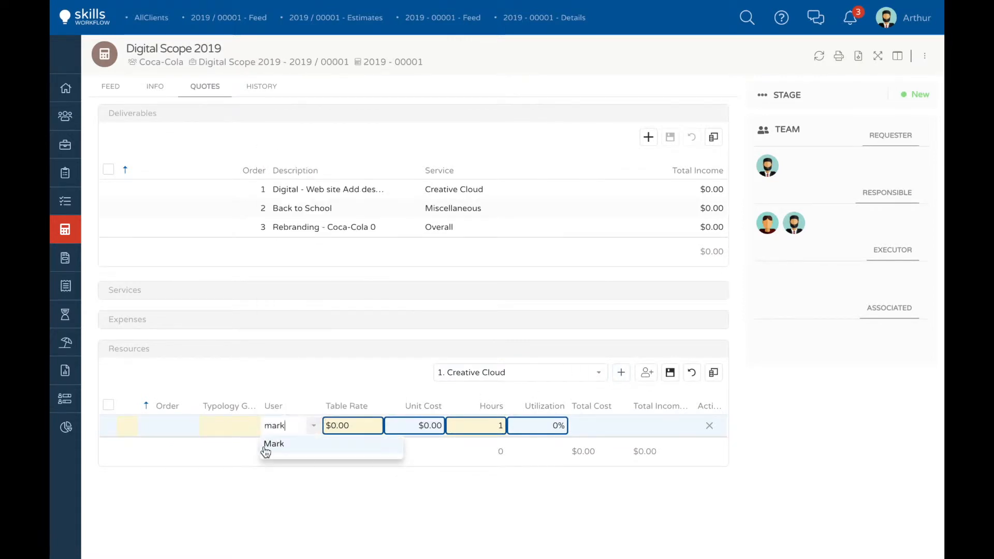
left_click(265, 450)
left_click(492, 424)
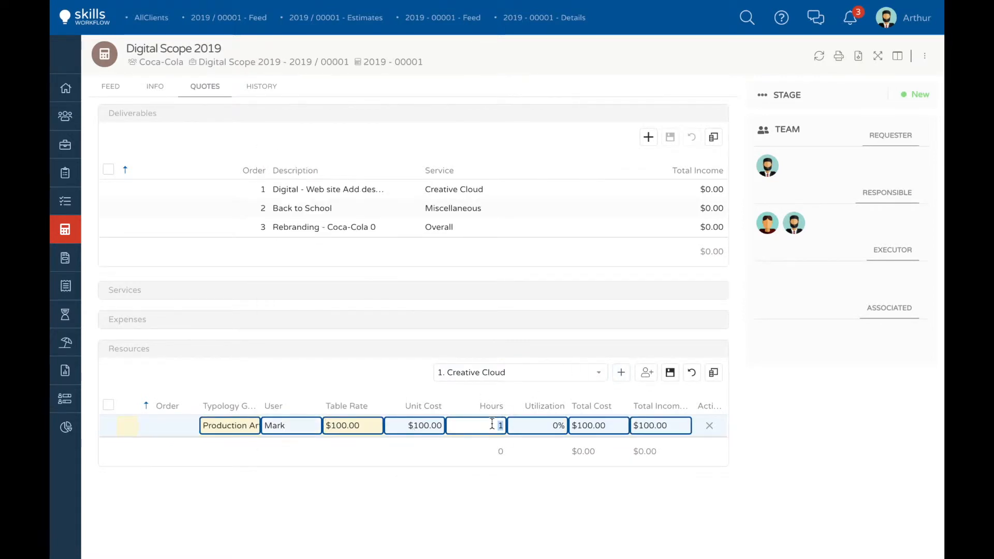
left_click(670, 372)
Step: Add a Traffic resource with 150 hours to the Creative Cloud deliverable and save it
left_click(622, 373)
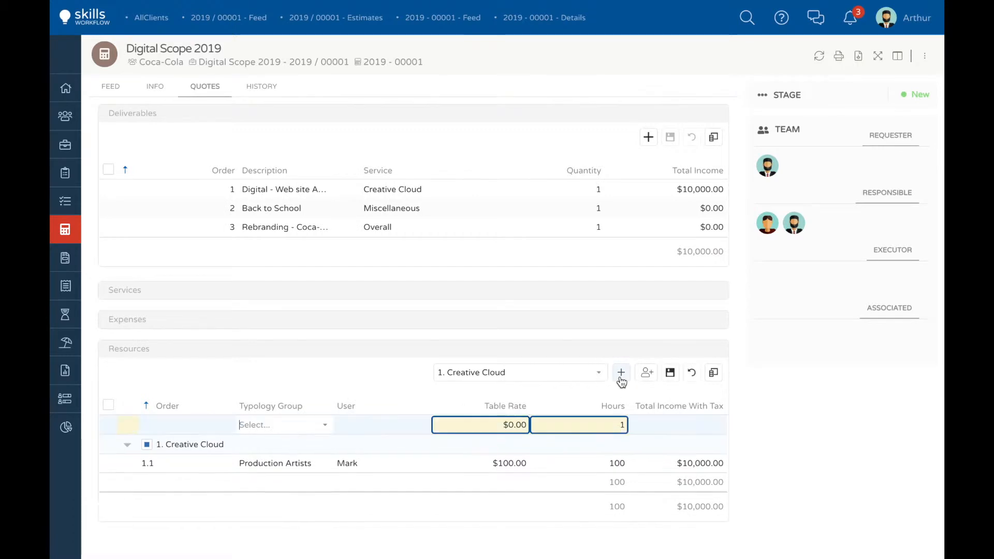
left_click(330, 431)
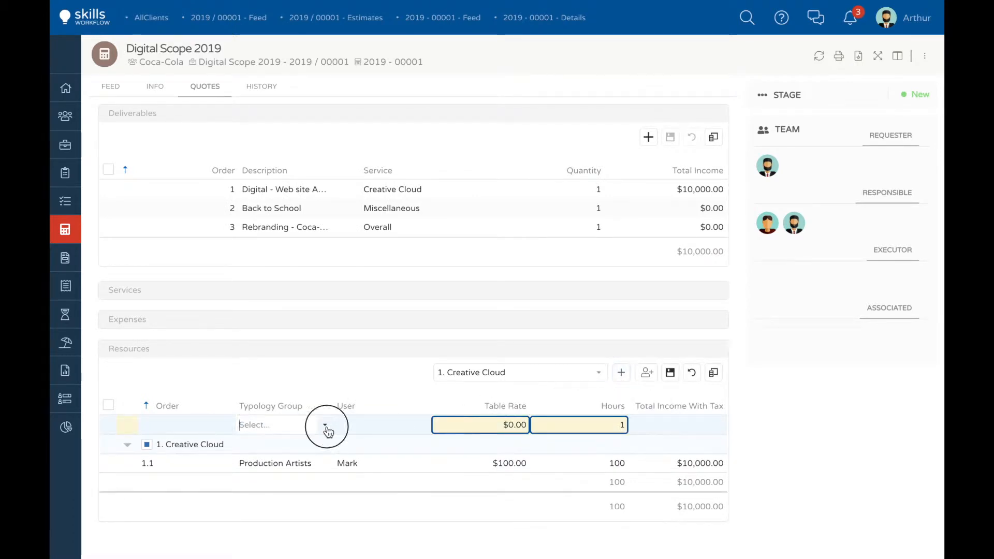
type("traff")
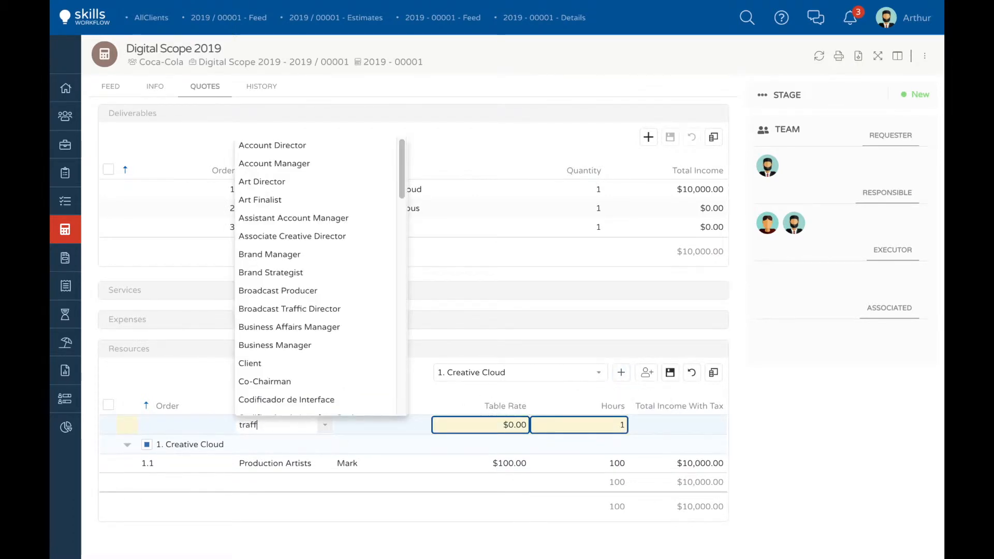
left_click(277, 465)
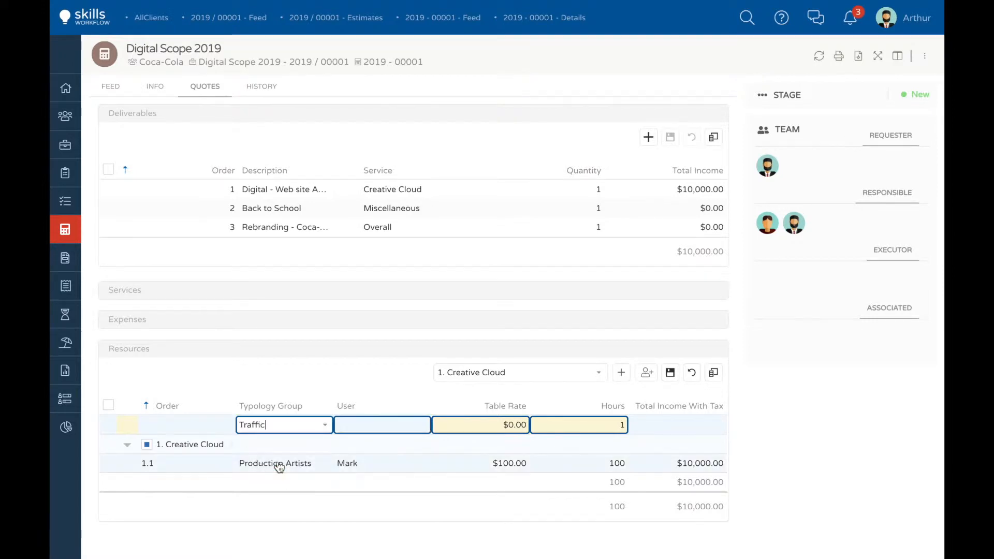
left_click(583, 424)
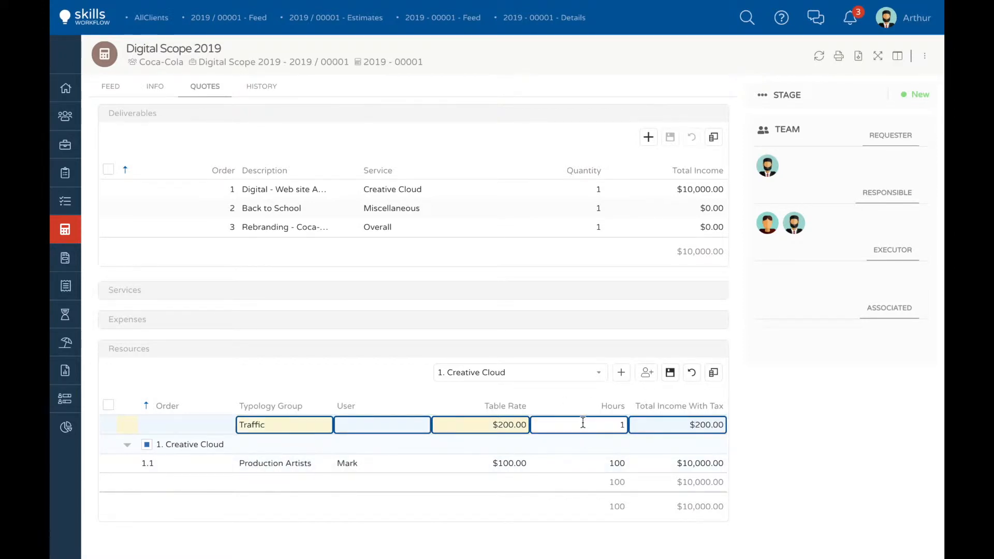
type("50")
left_click(670, 372)
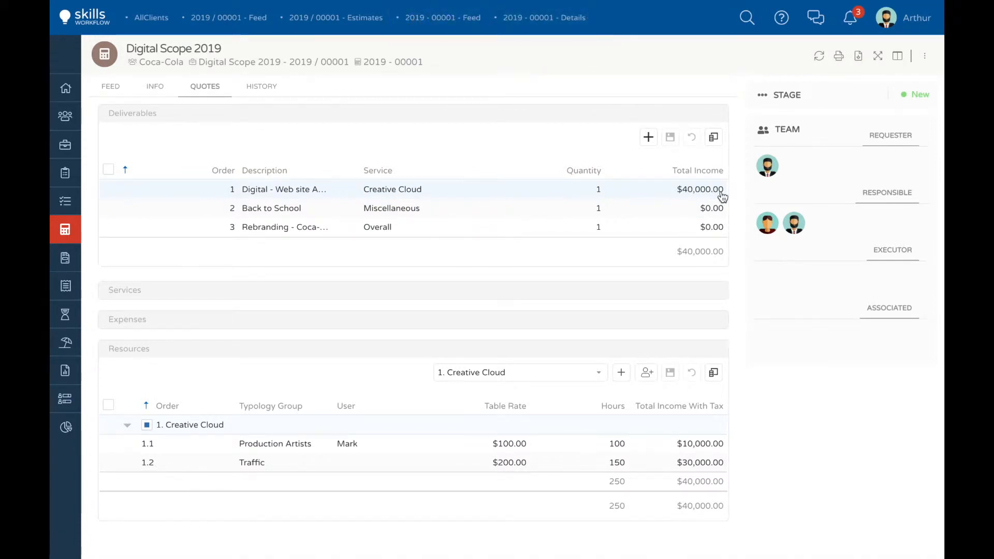
Step: Add the typology groups Account Director, Account Manager, Art Finalist and Brand Strategist as resources of the Miscellaneous deliverable
left_click(598, 374)
left_click(468, 409)
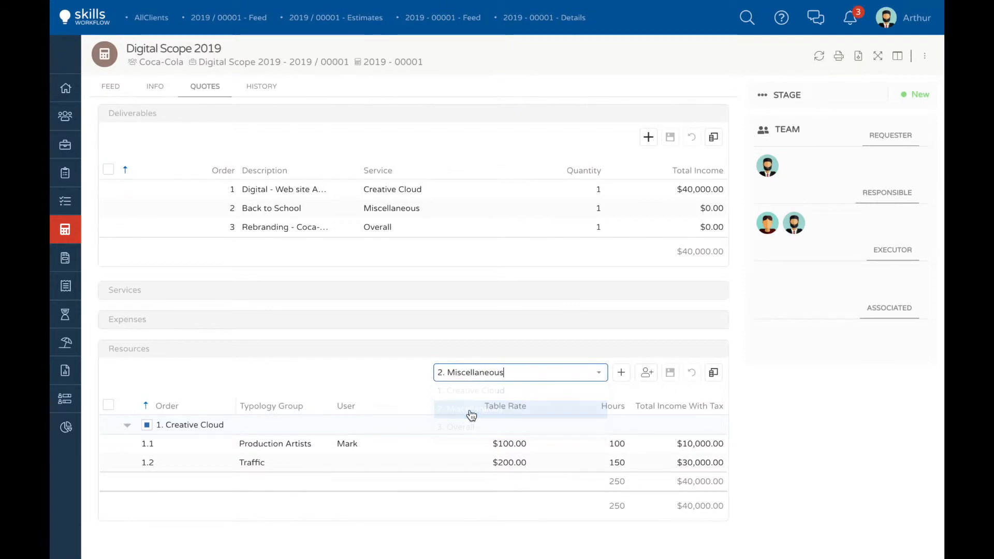
left_click(647, 374)
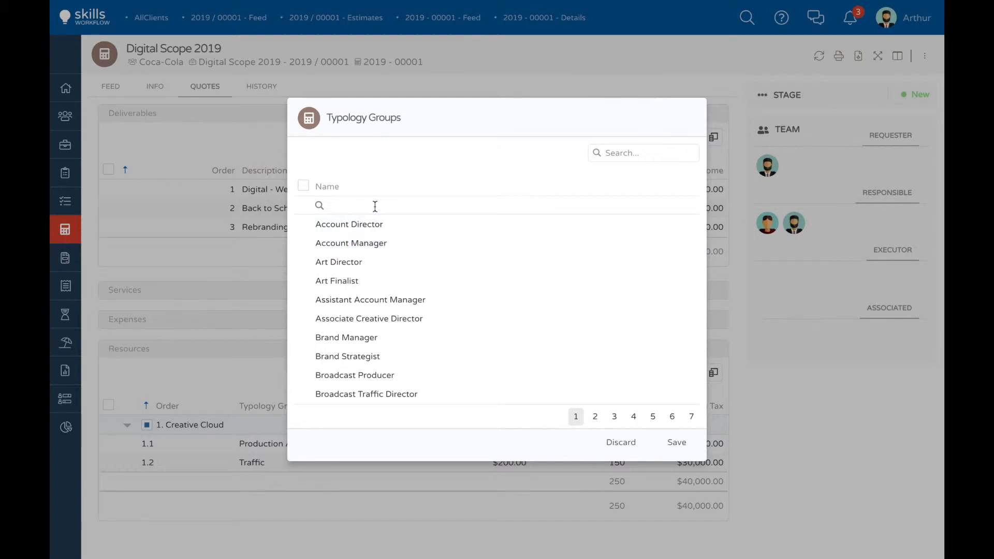
left_click(304, 224)
left_click(304, 243)
left_click(303, 281)
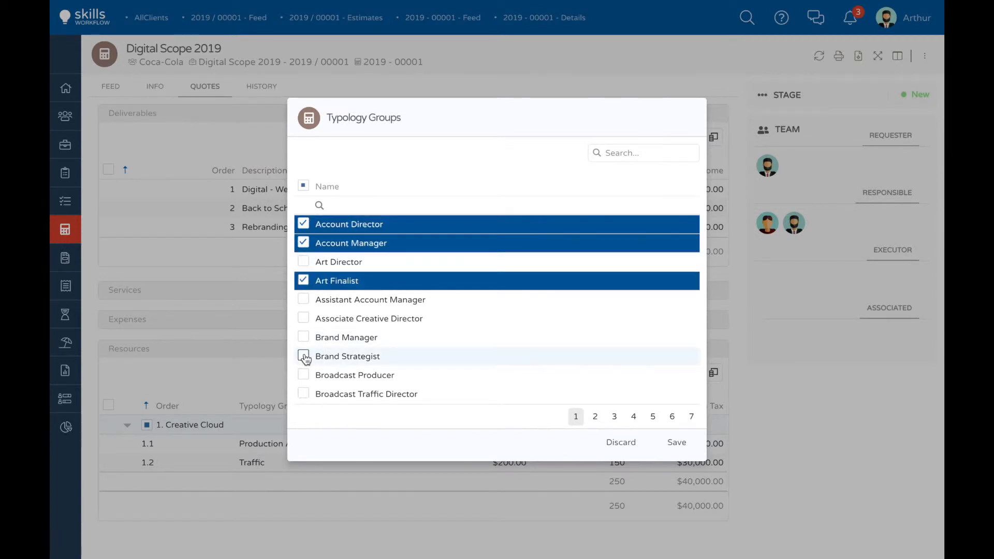
left_click(304, 356)
left_click(678, 446)
Step: Set the hours to 150 for Account Director, 250 for Account Manager, 350 for Art Finalist and 400 for Brand Strategist, and save
left_click(573, 424)
type("150")
left_click(579, 443)
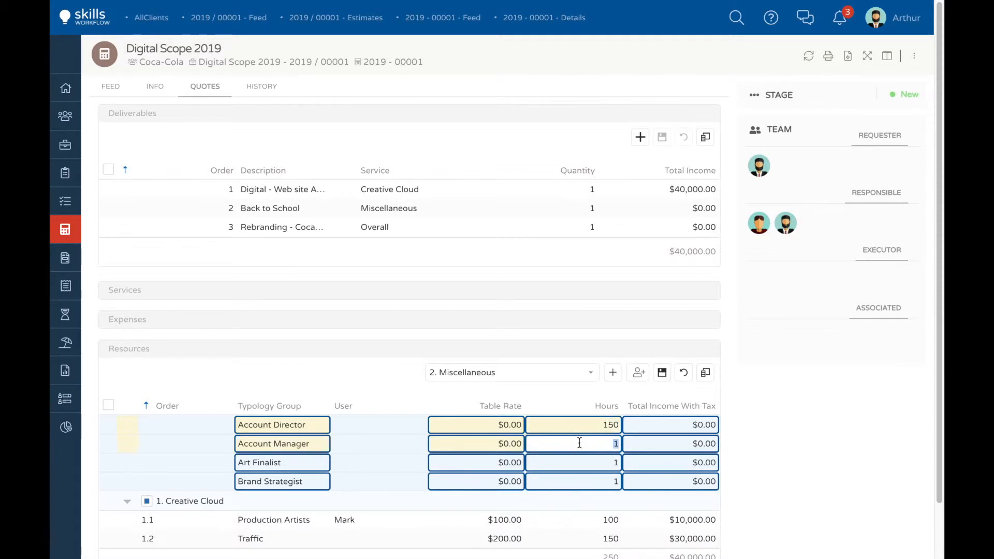
type("250")
left_click(585, 460)
left_click(588, 487)
type("400")
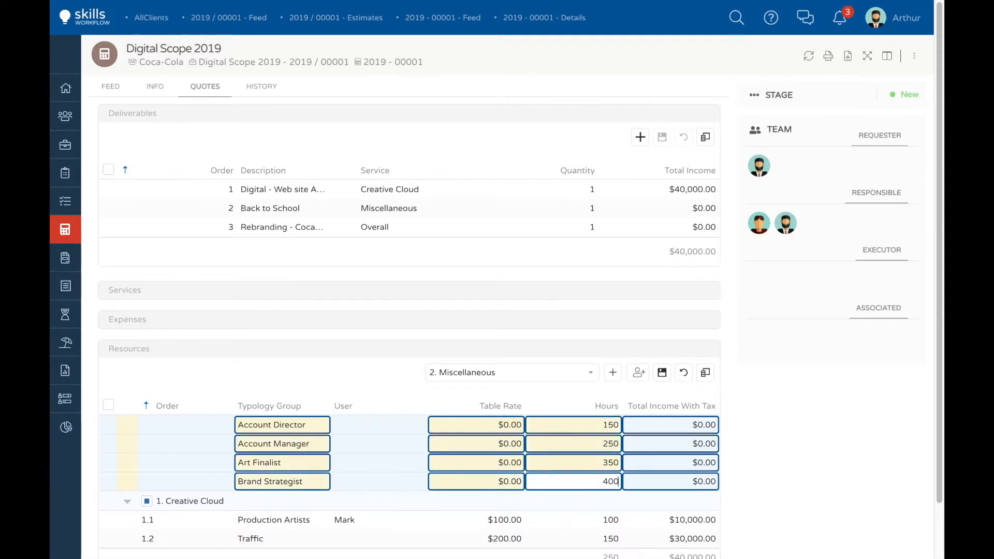
left_click(661, 373)
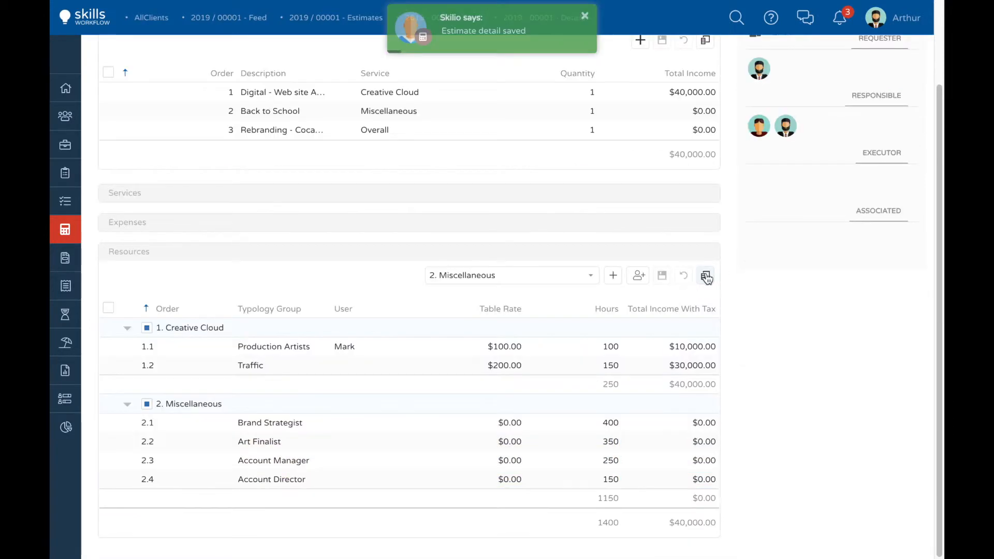
Step: Show the Unit Cost column in the Resources table
left_click(705, 276)
left_click(558, 450)
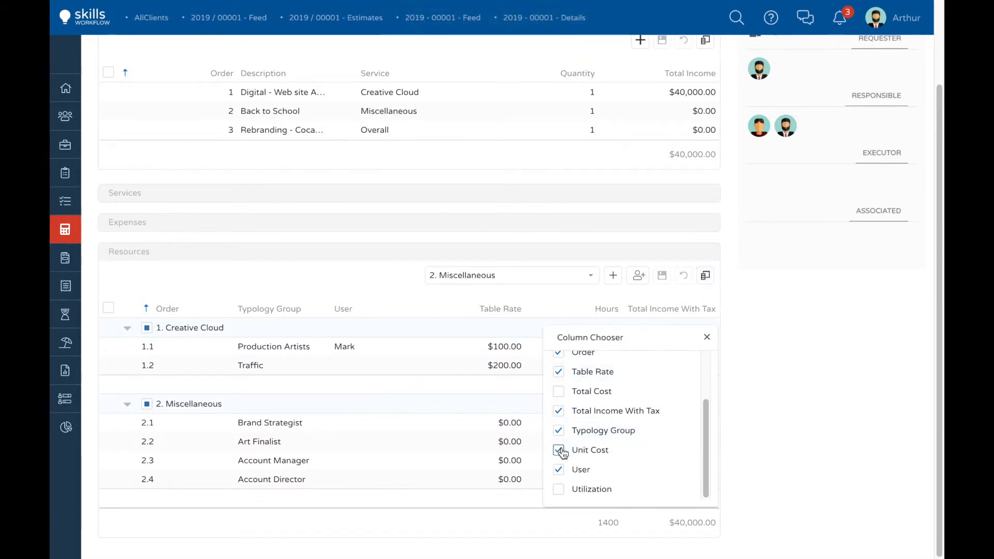
left_click(706, 337)
Step: Set the Miscellaneous unit costs to $300 for Brand Strategist, $80 for Art Finalist, $90 for Account Manager and $95 for Account Director, and save
left_click(535, 423)
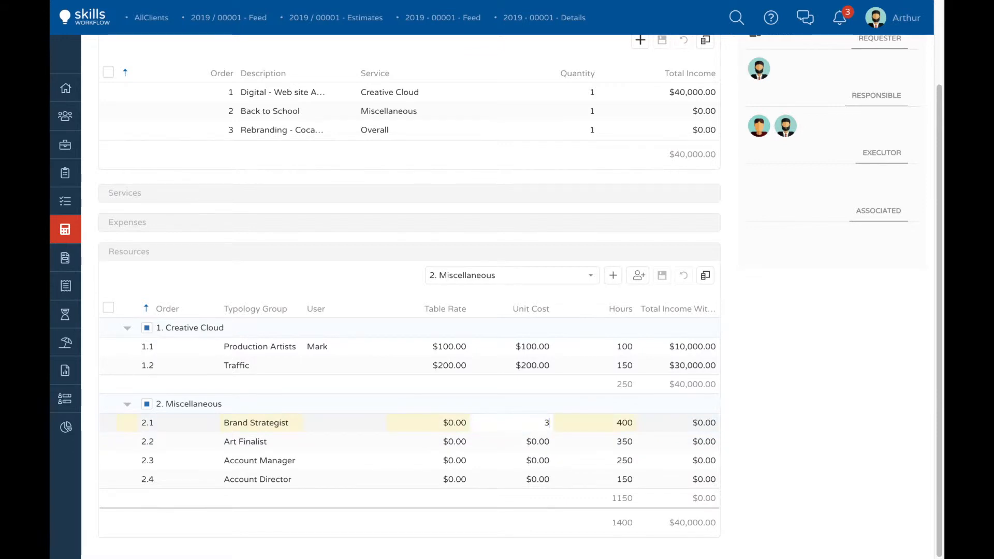
type("300")
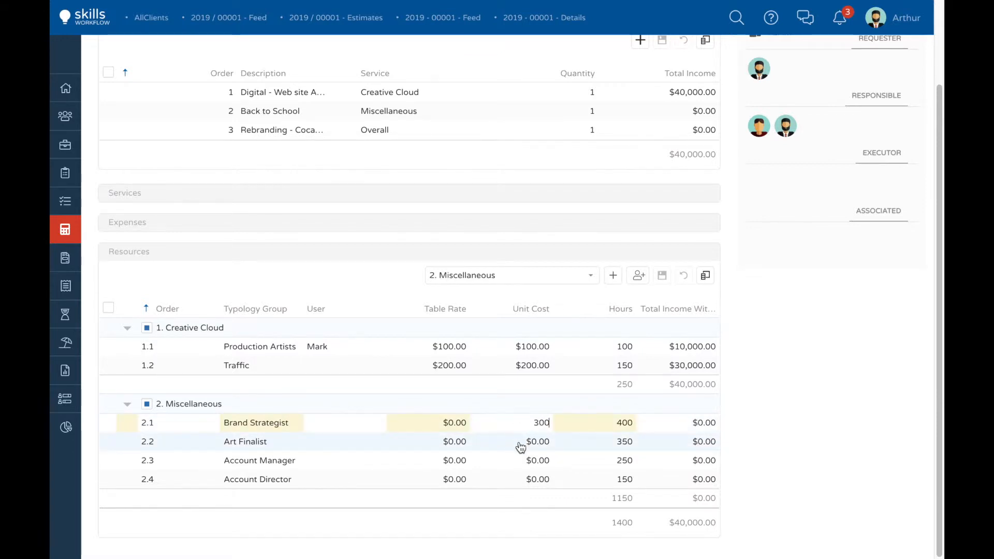
left_click(519, 441)
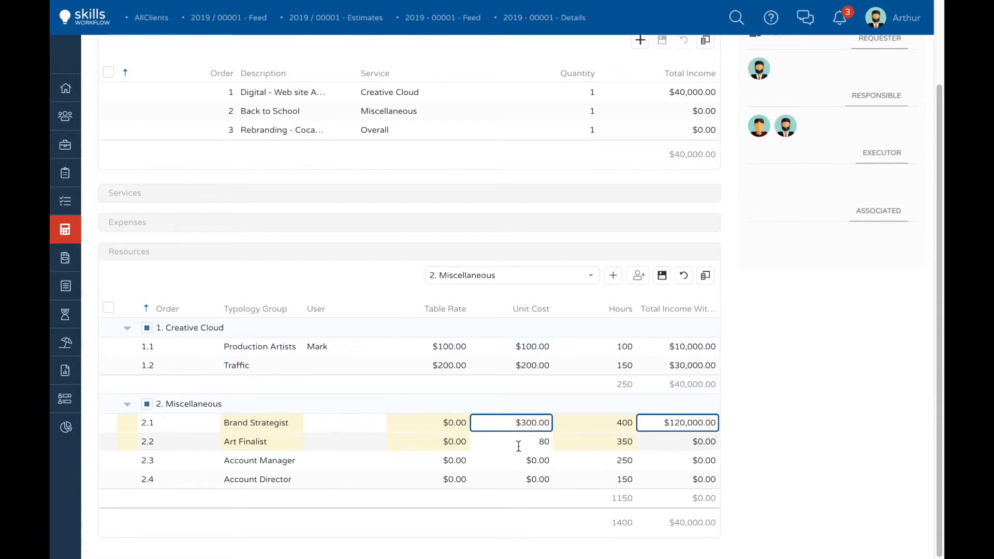
type("80")
left_click(518, 460)
type("90")
left_click(517, 479)
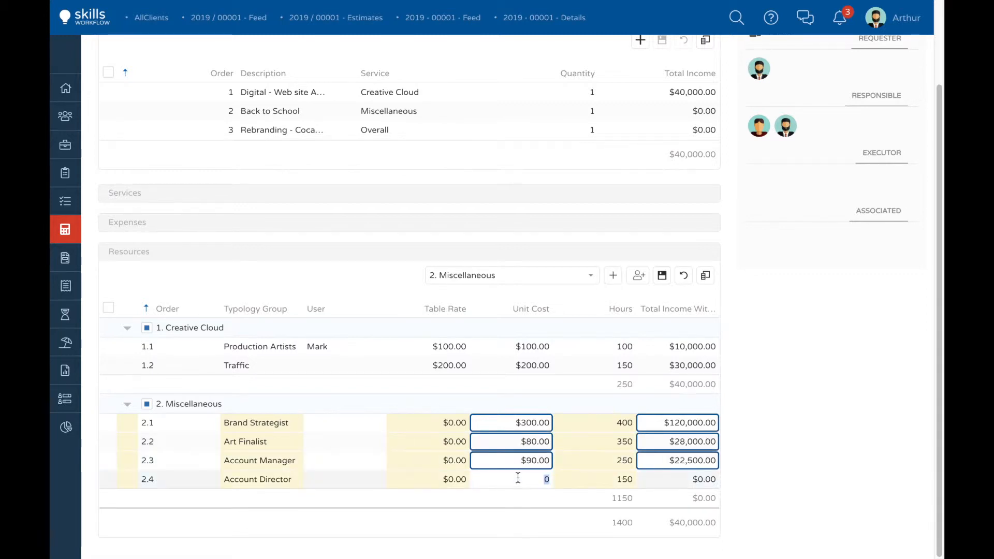
left_click(505, 510)
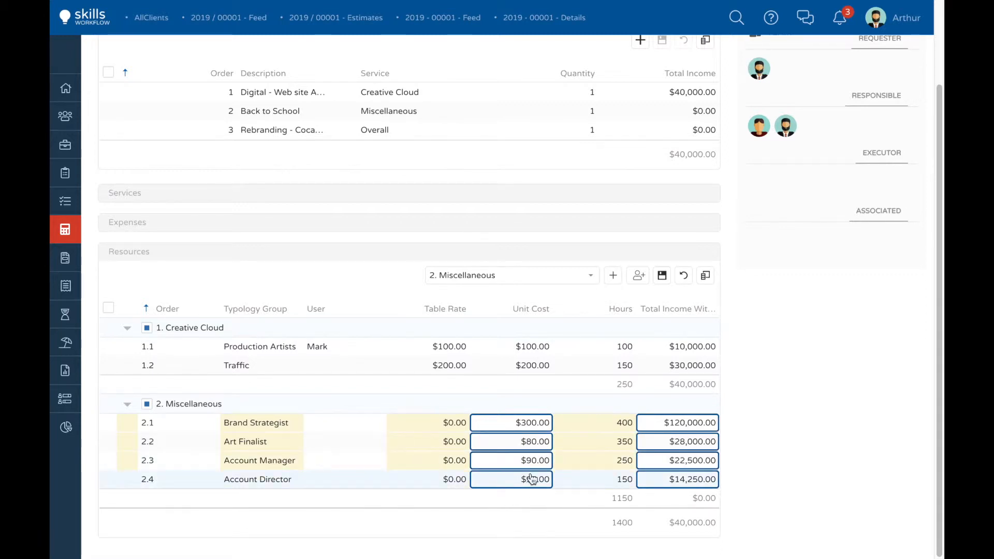
left_click(668, 281)
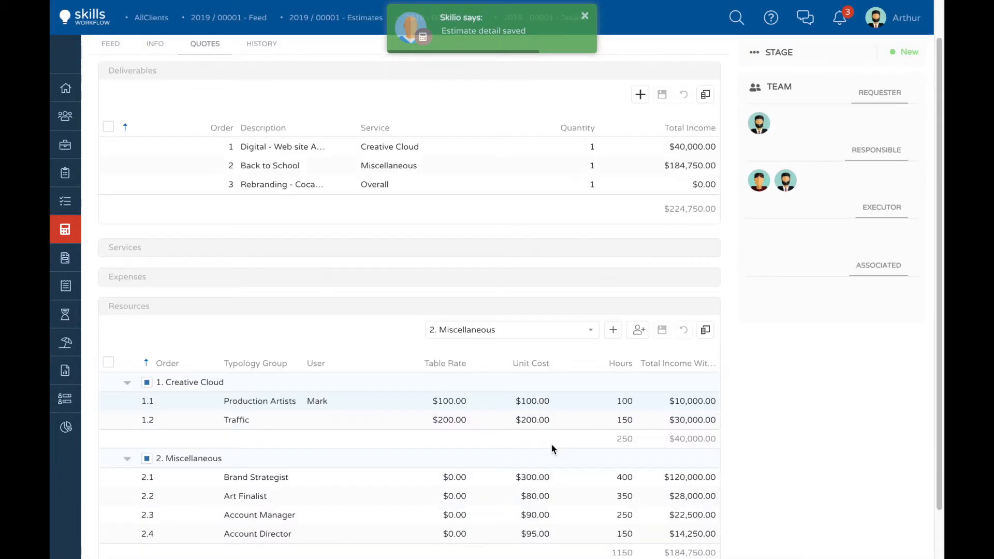
Step: Set the Creative Cloud unit costs to $120 for Production Artists and $250 for Traffic, and save
left_click(538, 351)
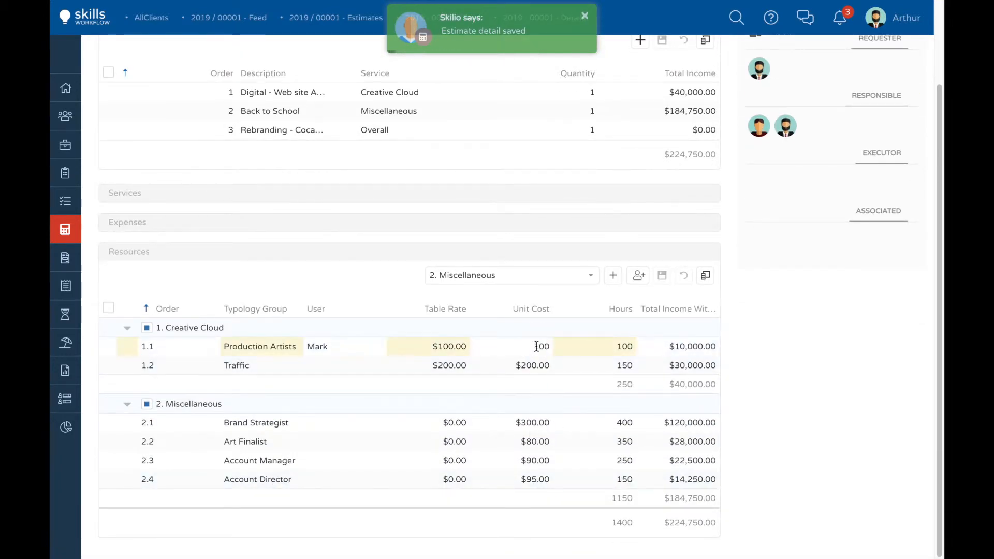
left_click(535, 368)
left_click(542, 366)
key("BackSpace")
type("5")
left_click(583, 369)
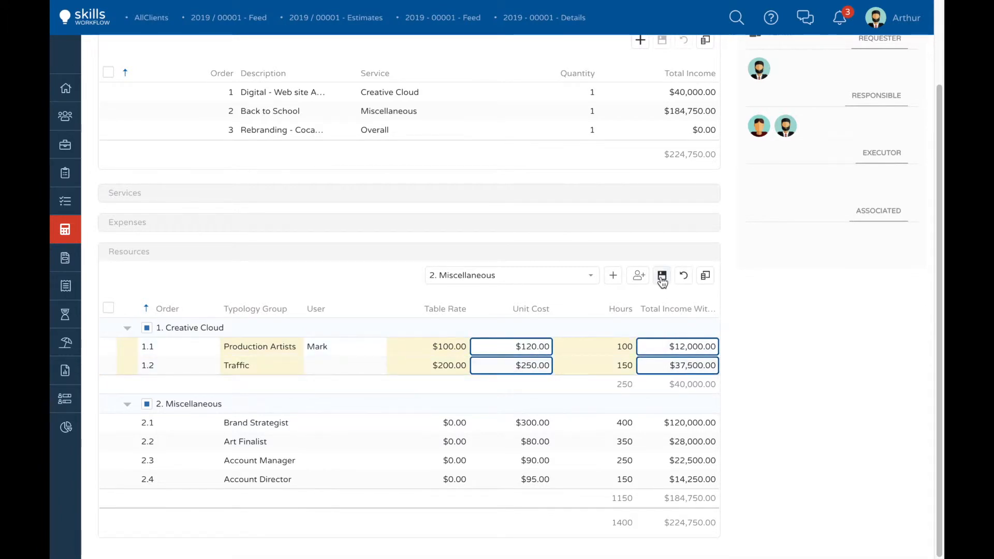
left_click(662, 275)
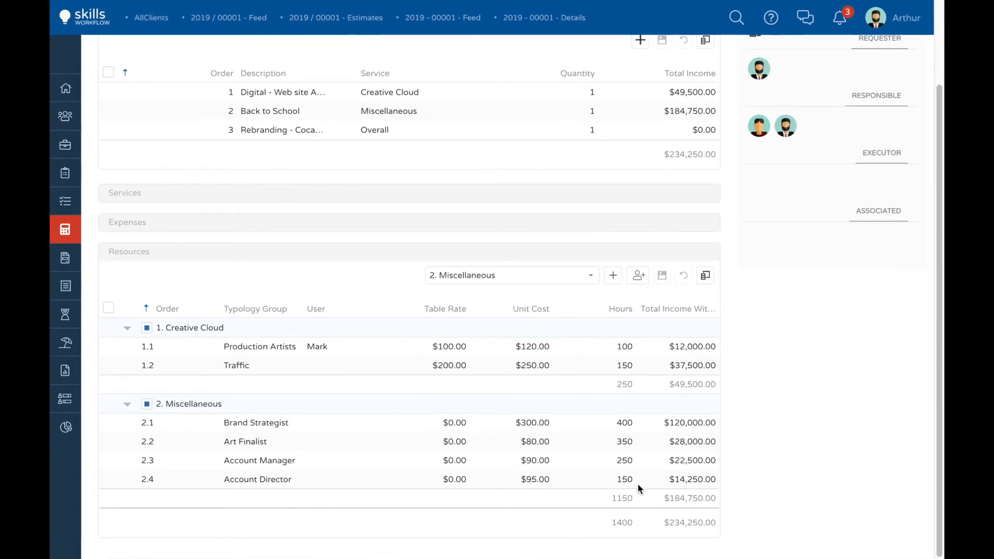
Step: Quote and save the Overall resources: Traffic 40 hours, Junior Account 50 at $120, Senior Account 80 at $150, Executive Account 90 at $160
scroll(638, 488, "up", 2)
left_click(591, 377)
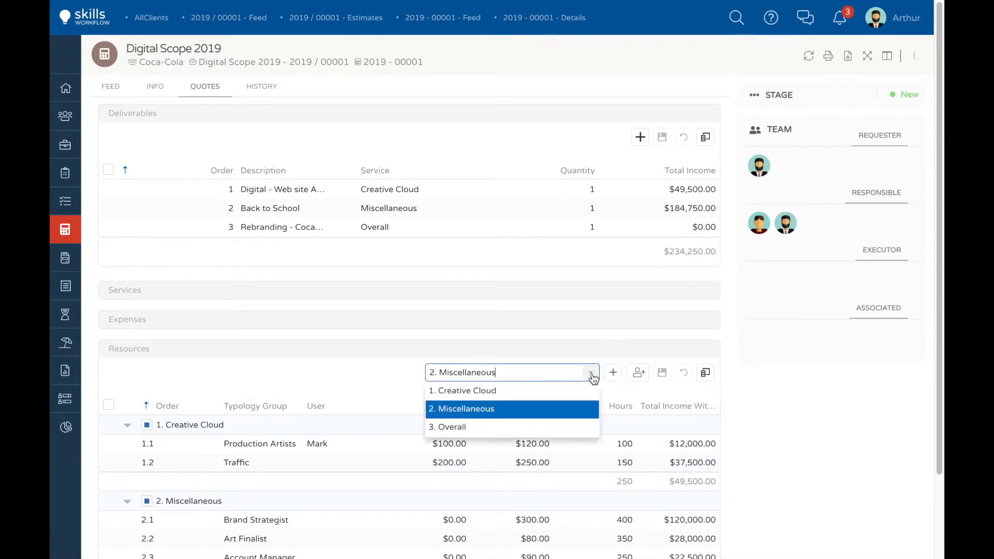
left_click(455, 427)
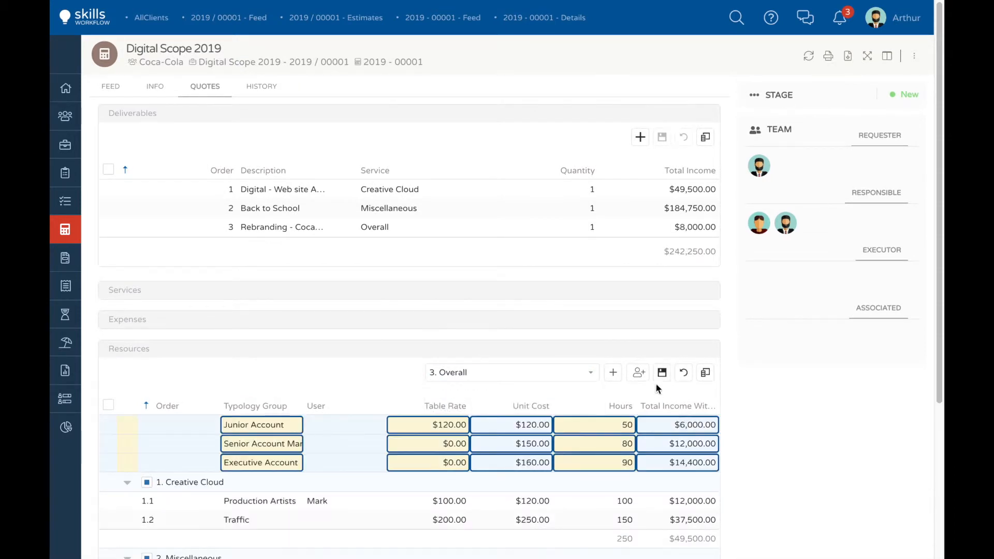
left_click(662, 372)
Step: Review the quoted resources and deliverable totals, and open the printable Estimate Cost Details report to read it through
scroll(604, 464, "down", 5)
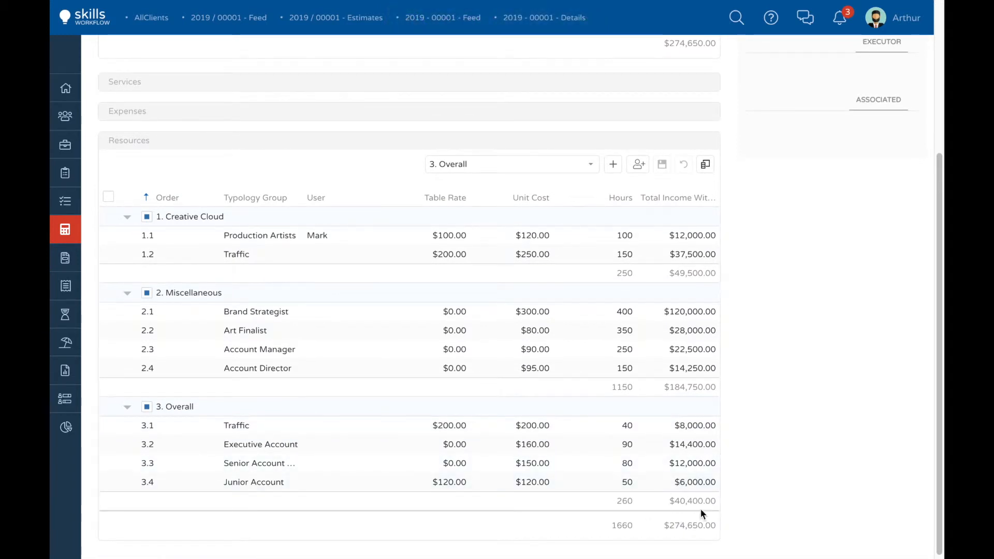
scroll(702, 506, "up", 3)
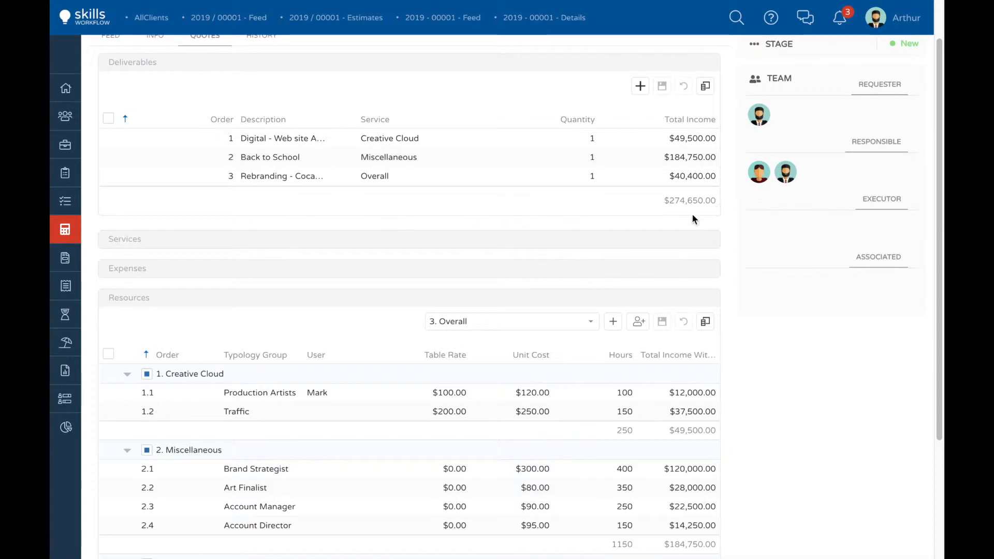
scroll(669, 209, "up", 1)
left_click(828, 59)
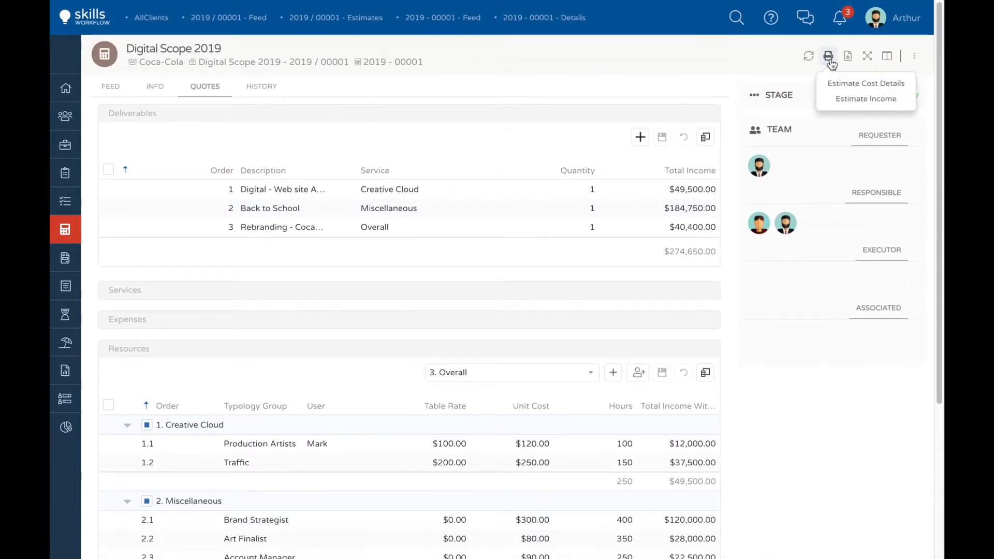
left_click(858, 83)
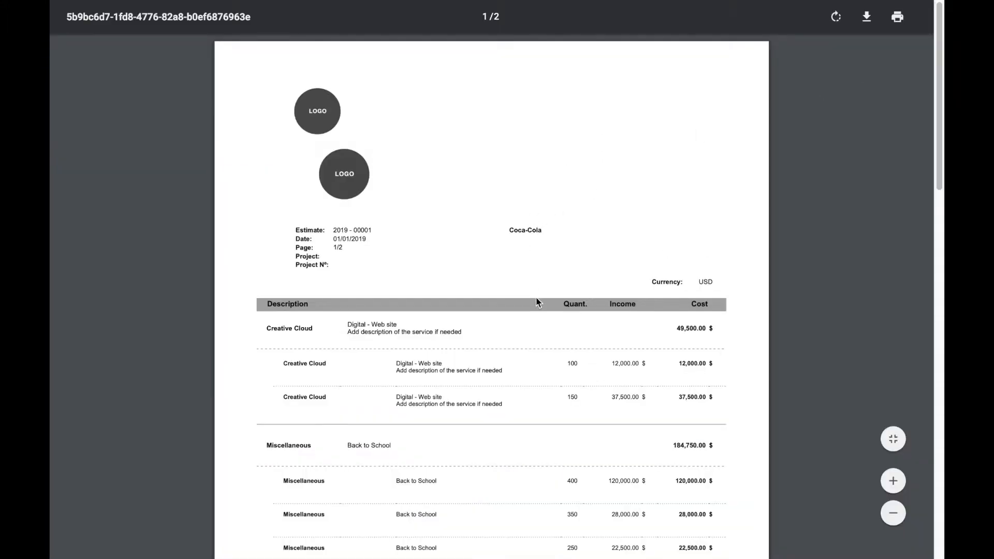
scroll(536, 302, "down", 3)
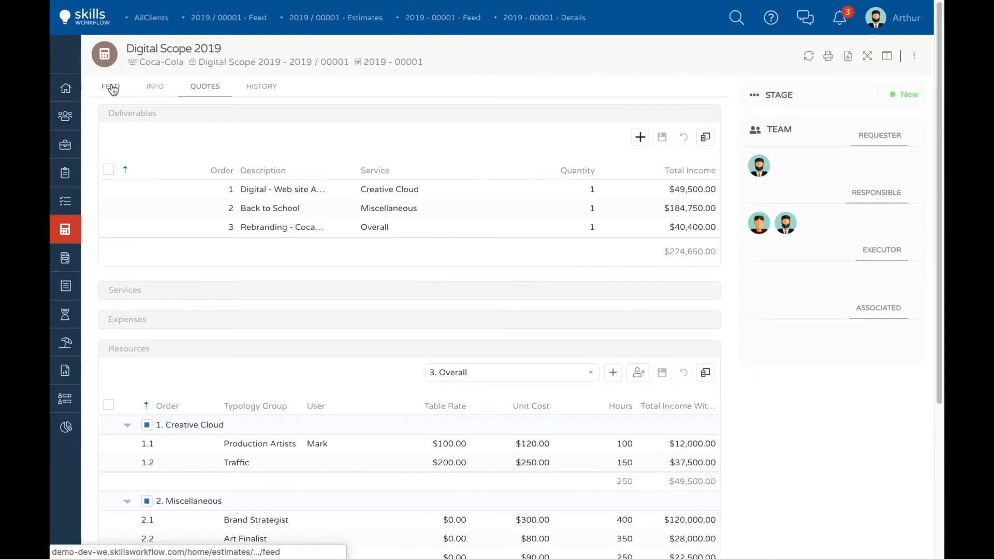
Step: Move the estimate to the "Estimate to be Approved by Client" stage from its feed
left_click(112, 88)
left_click(126, 238)
left_click(171, 245)
left_click(712, 234)
Step: Move the estimate to the "In Production" stage and post the two-line comment "Approved by client" and "Please go ahead with the project creation"
left_click(128, 235)
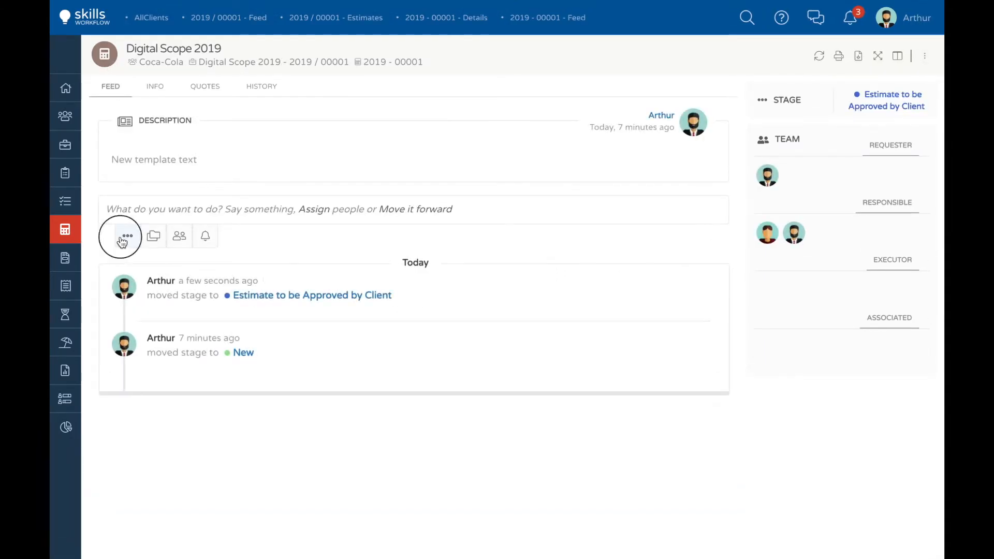
left_click(170, 239)
left_click(717, 234)
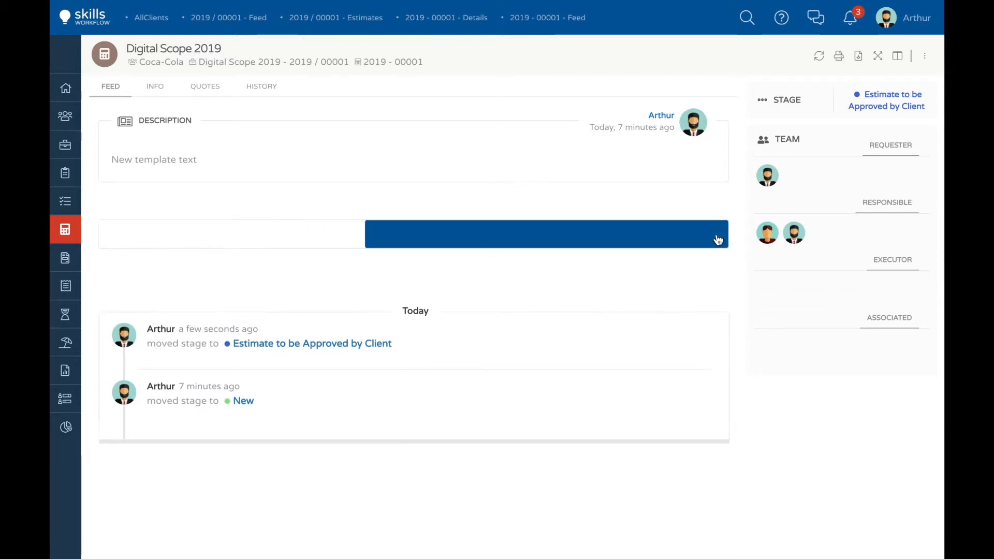
type("Approved by client")
key("shift+Return")
type("Please go ahead with the project creation")
left_click(717, 236)
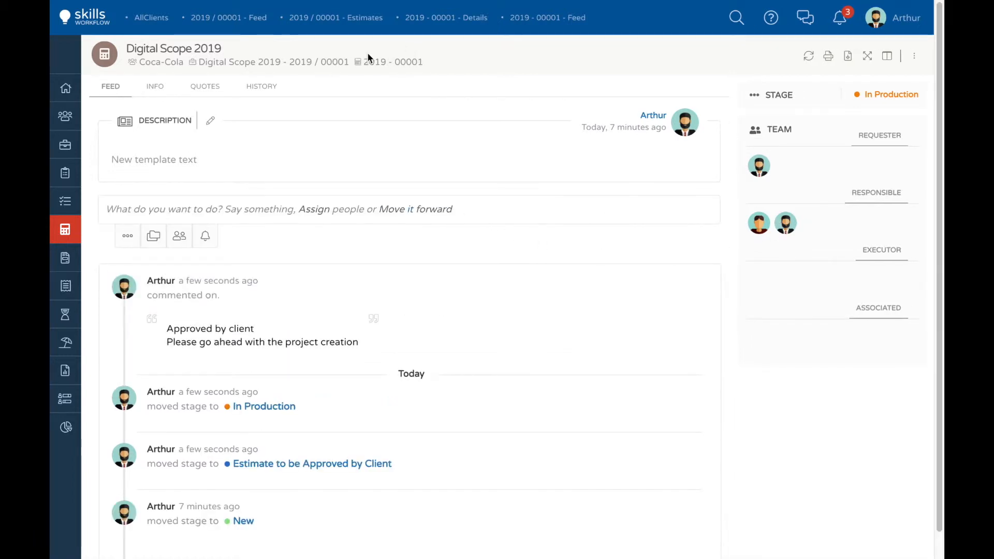
Step: Open the parent Digital Scope 2019 fee and post the comment "We will upload the client PO and contract once it's signed"
left_click(301, 64)
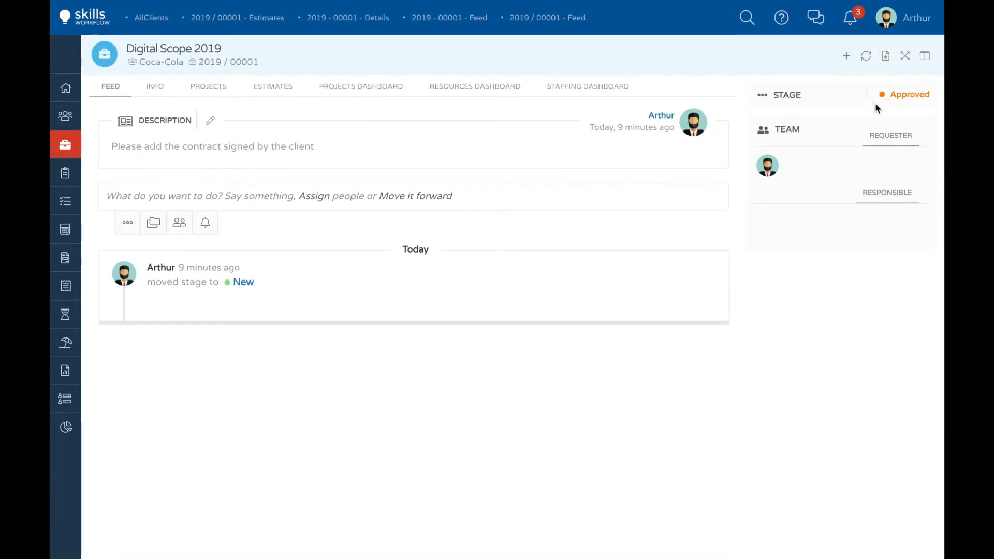
left_click(164, 196)
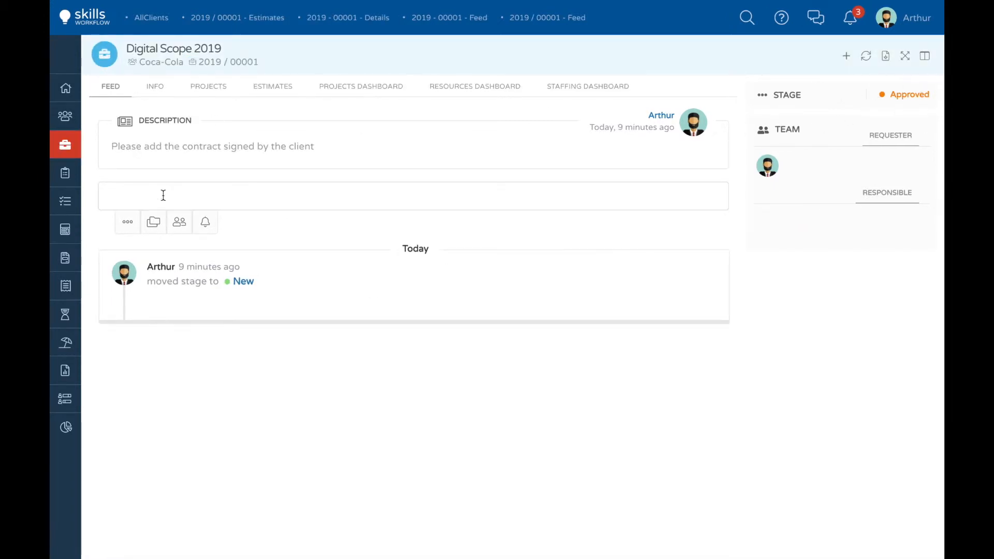
type("We will upload th")
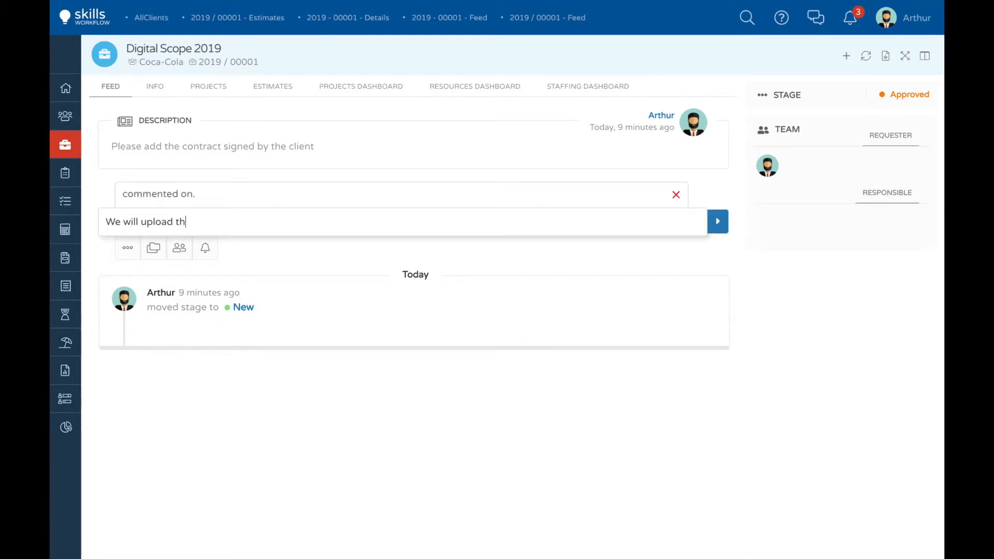
type("e client PO and contract once it's signed")
left_click(718, 221)
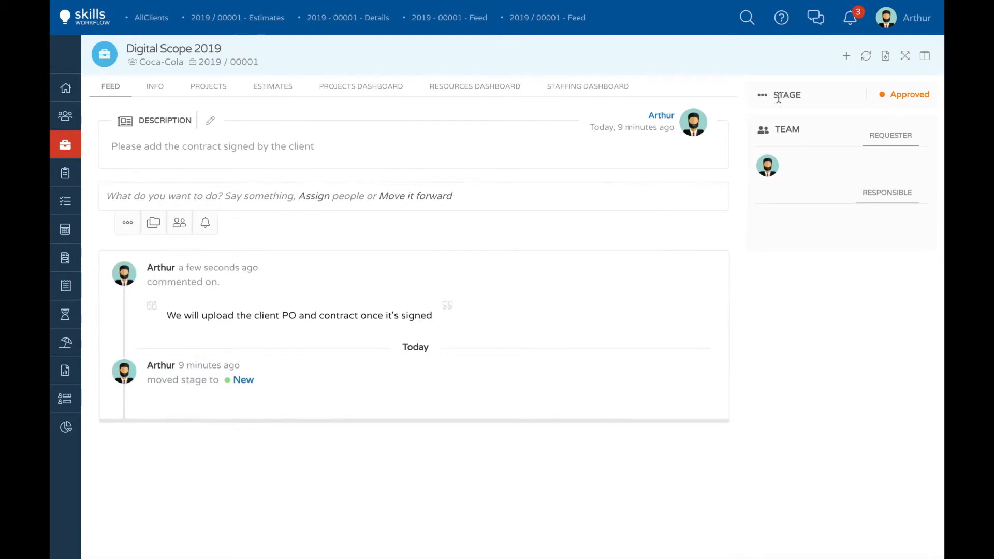
Step: Create a project under the fee titled "Digital Web Site" with type Standard, and save it
left_click(846, 57)
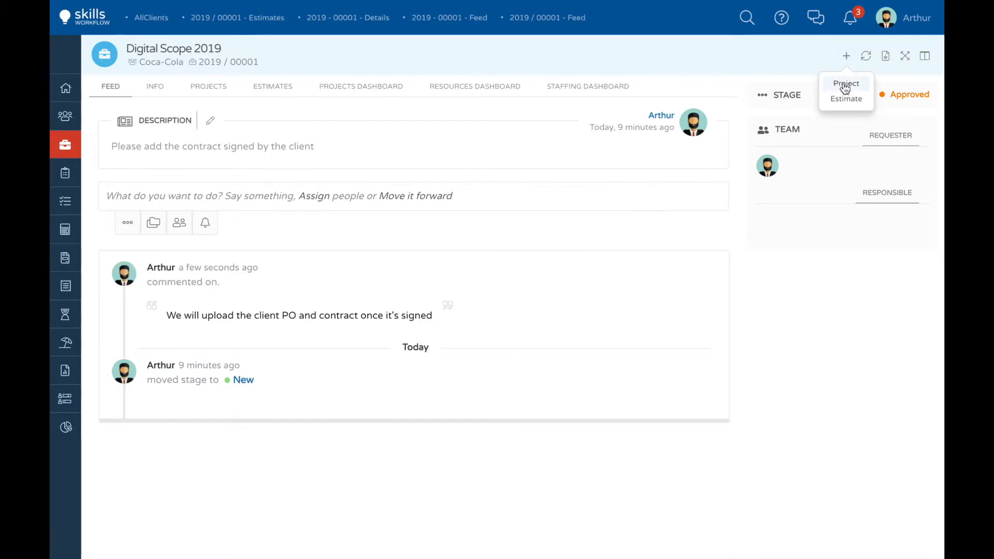
left_click(845, 86)
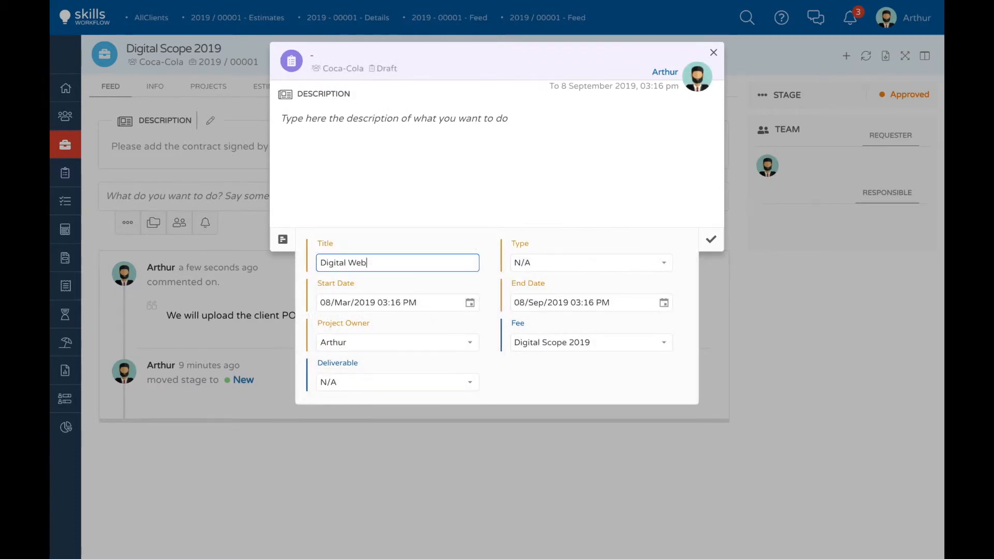
left_click(662, 263)
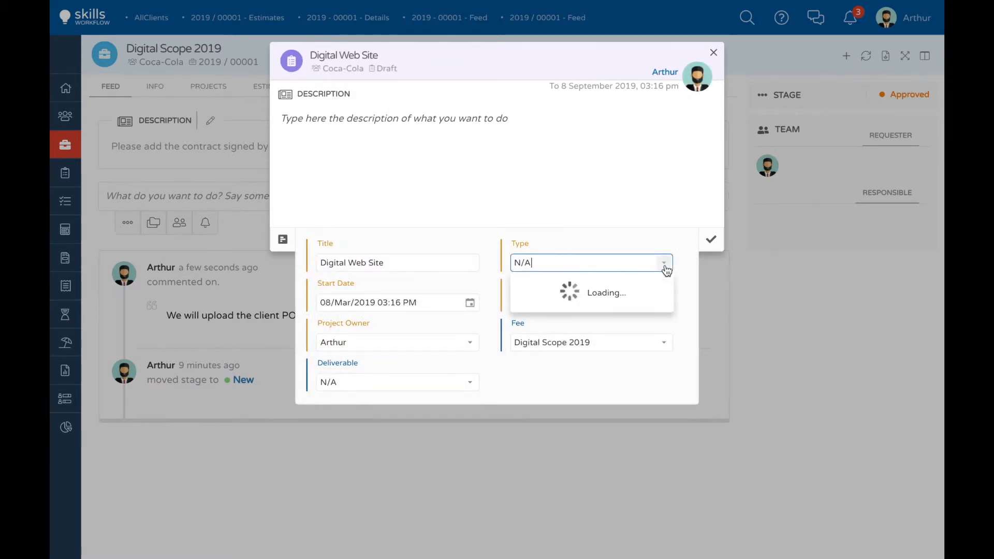
left_click(544, 408)
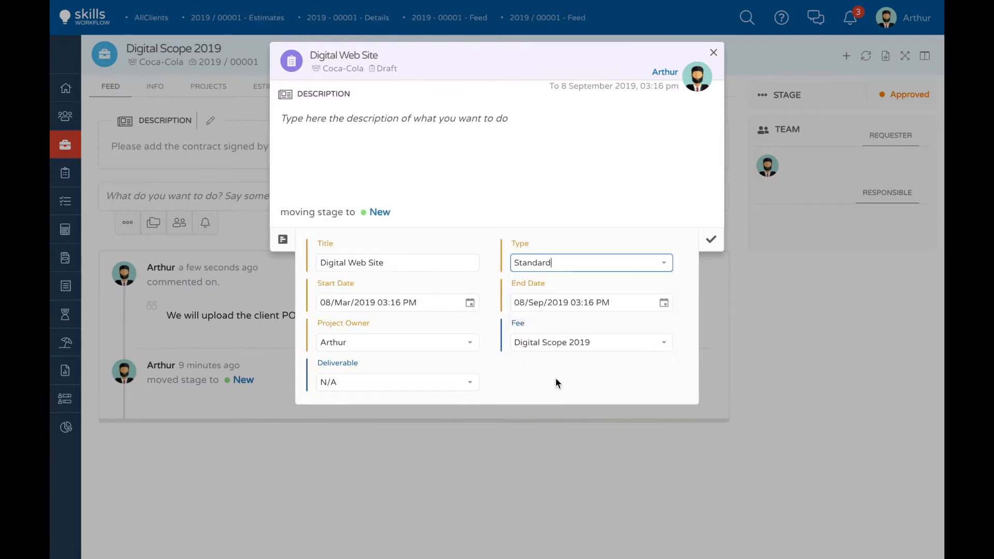
left_click(710, 240)
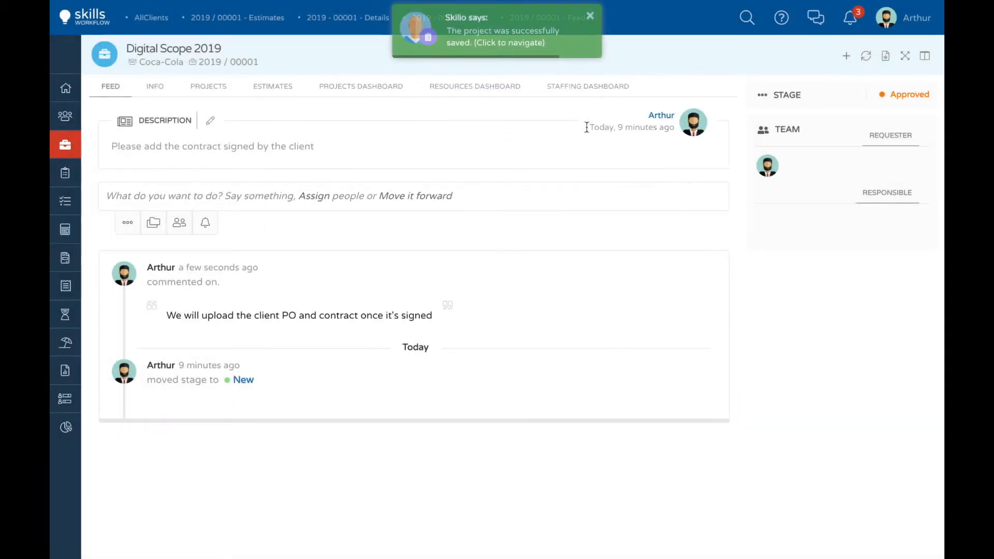
Step: Open the new Digital Web Site project and import the Creative Cloud deliverable from the estimate into its planned time
left_click(505, 52)
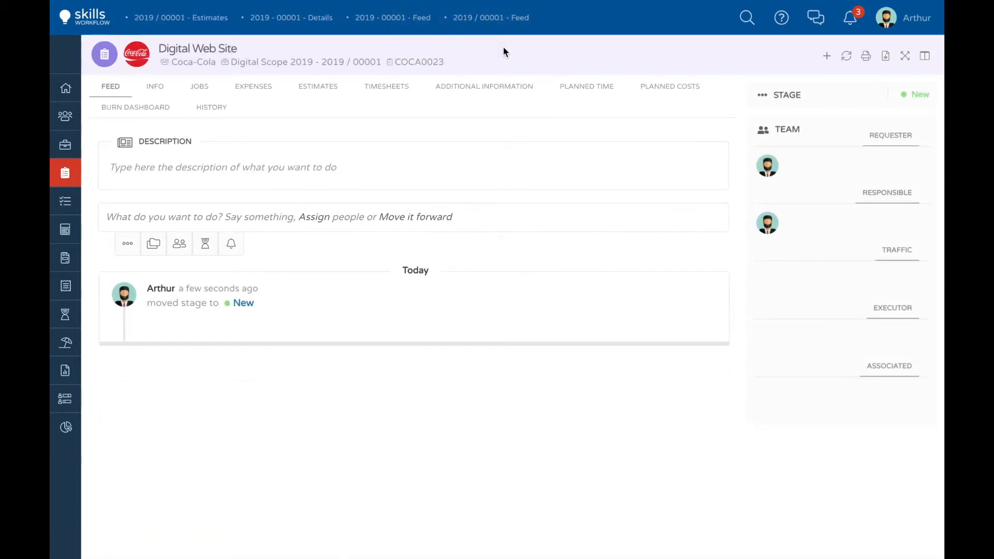
left_click(590, 91)
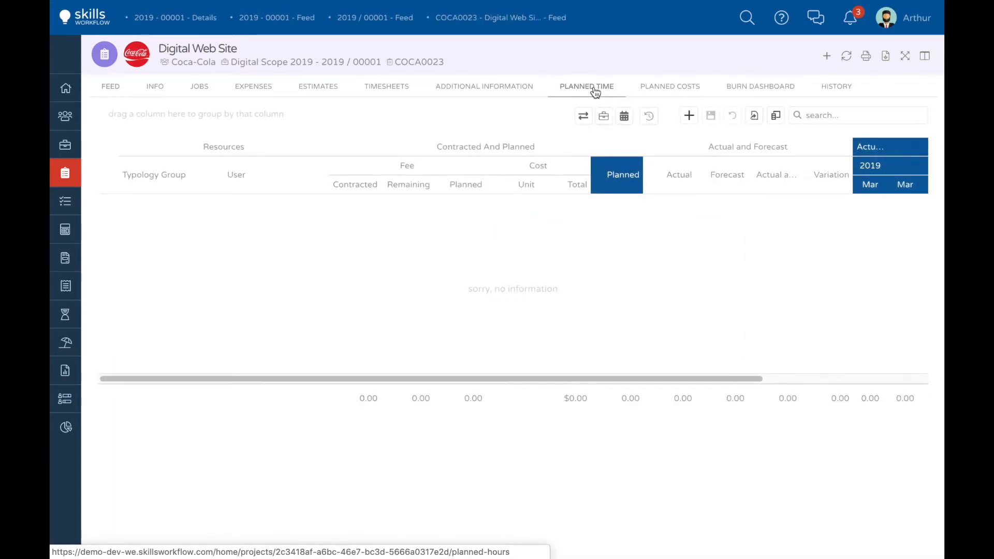
left_click(604, 117)
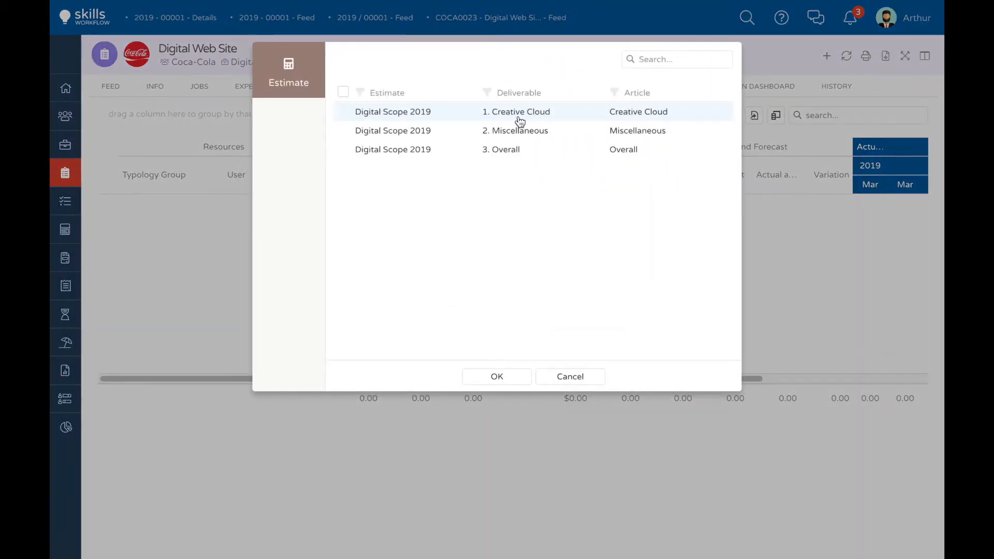
double_click(517, 113)
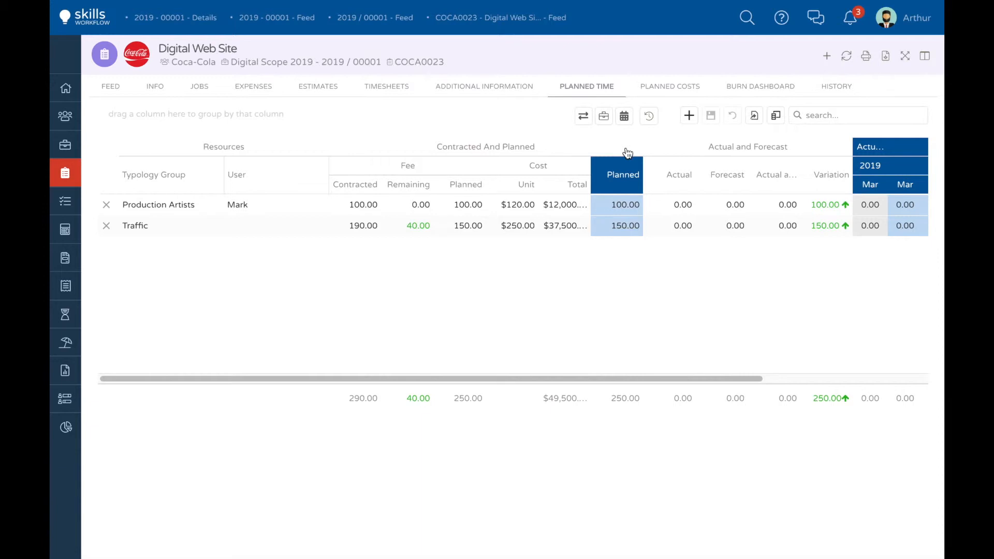
Step: Apply the planned time forecast to the project's whole period and save it
left_click(583, 116)
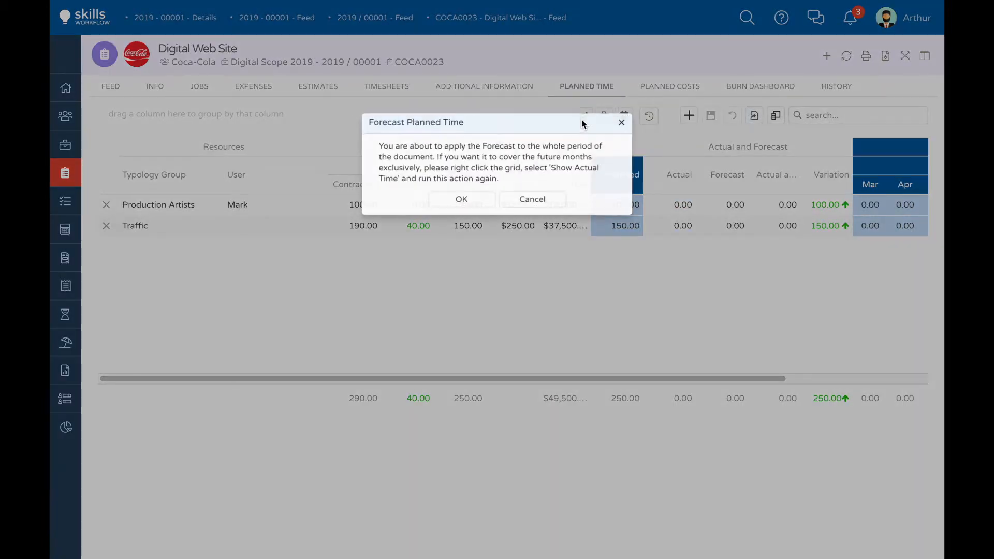
left_click(473, 202)
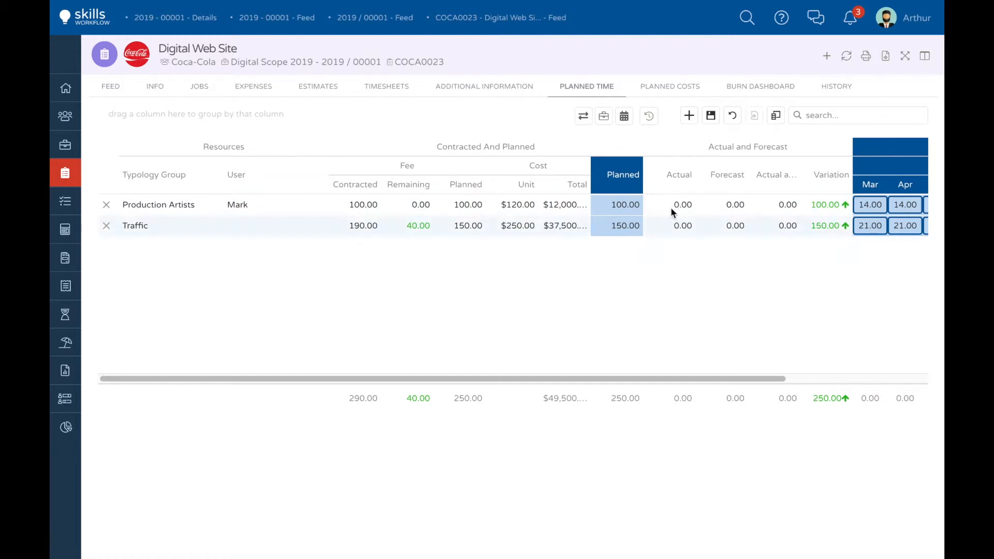
left_click(711, 116)
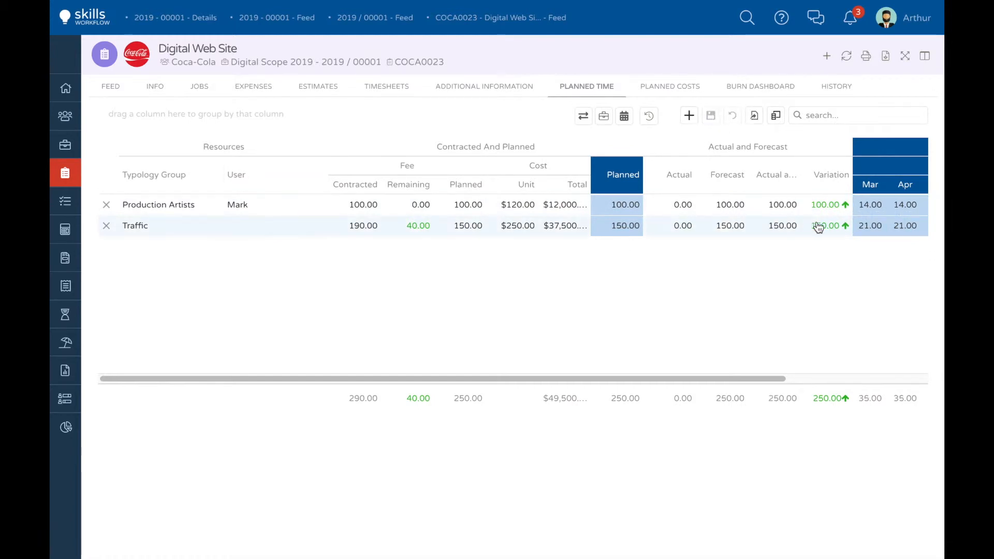
Step: Try 190 planned hours for the Traffic resource, restore the value to 150, and save
scroll(896, 217, "right", 3)
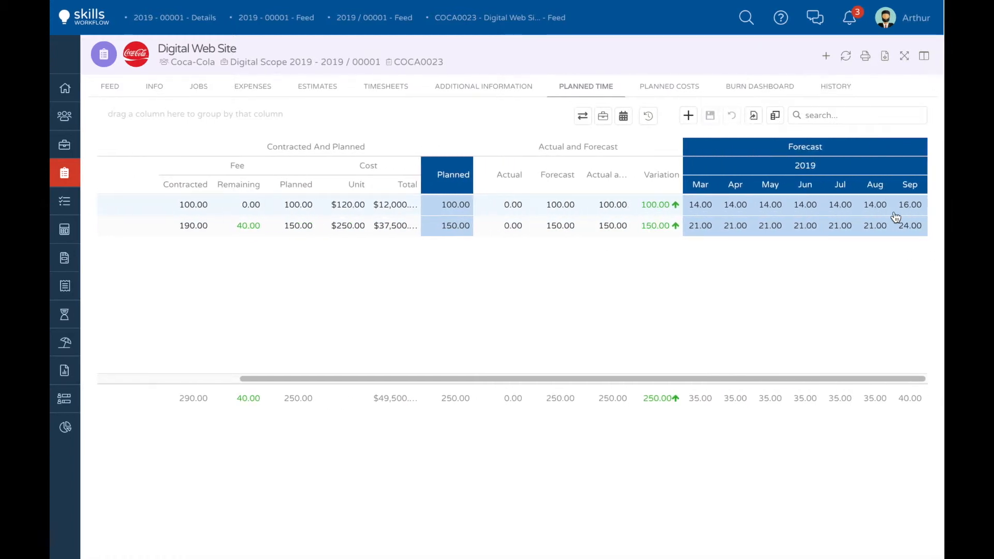
left_click(449, 226)
type("190")
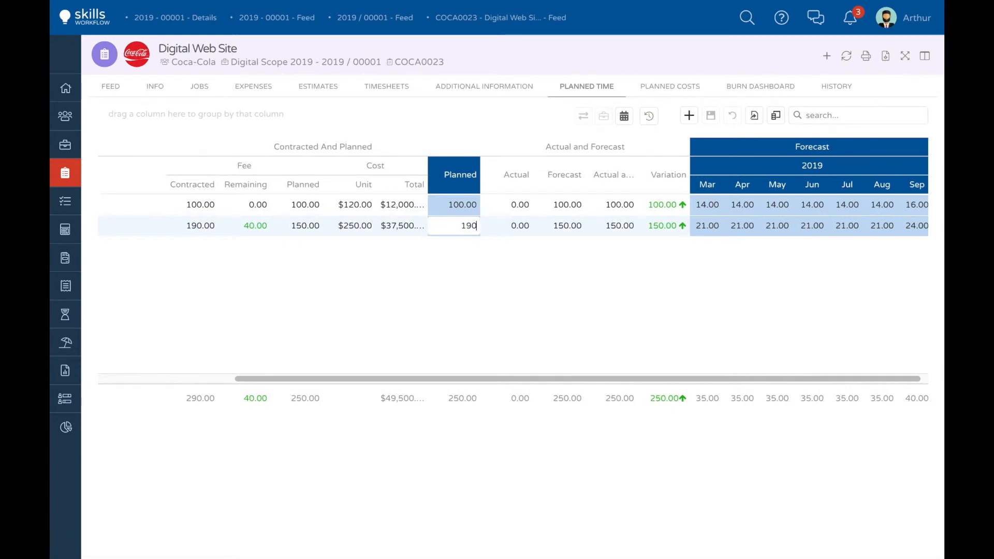
left_click(532, 250)
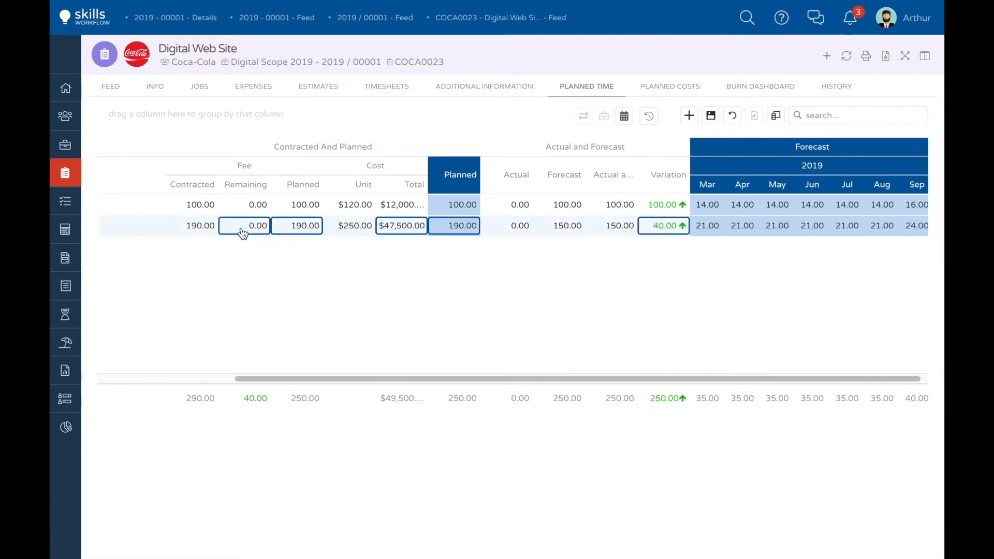
left_click(437, 226)
type("150")
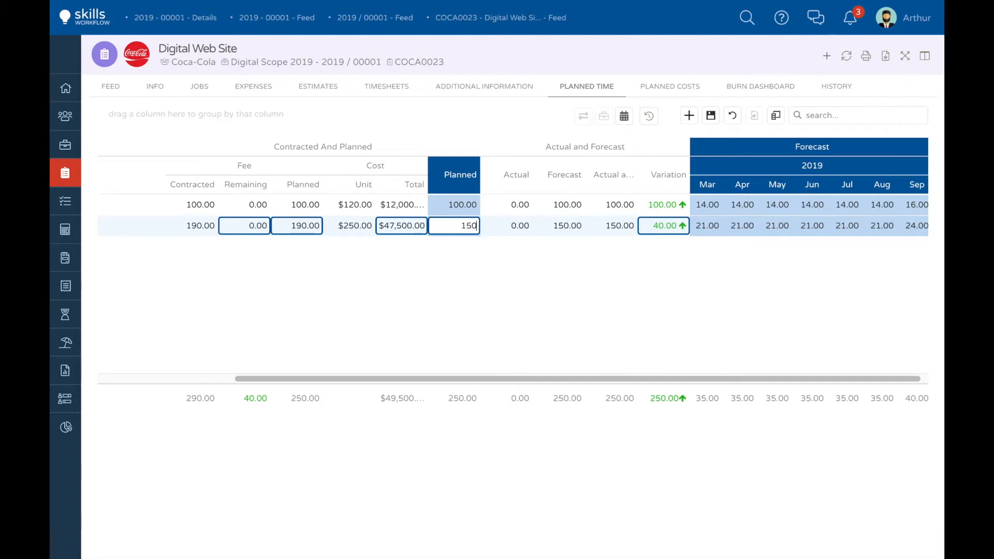
left_click(458, 251)
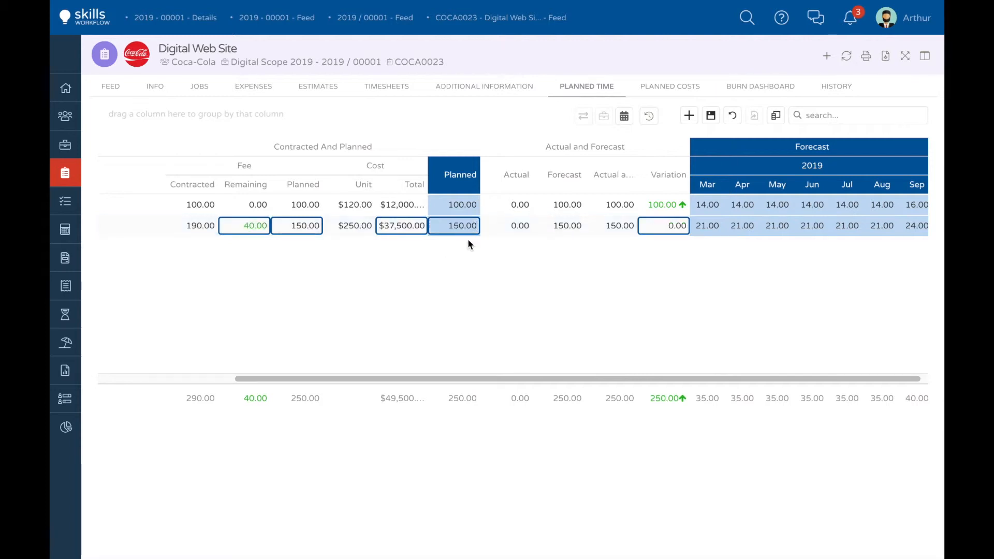
left_click(710, 116)
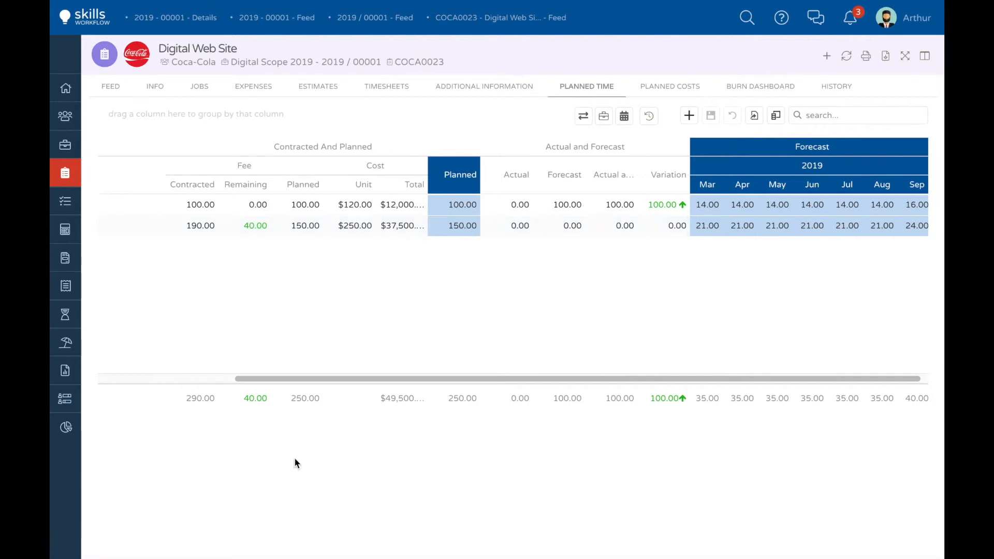
left_click(203, 378)
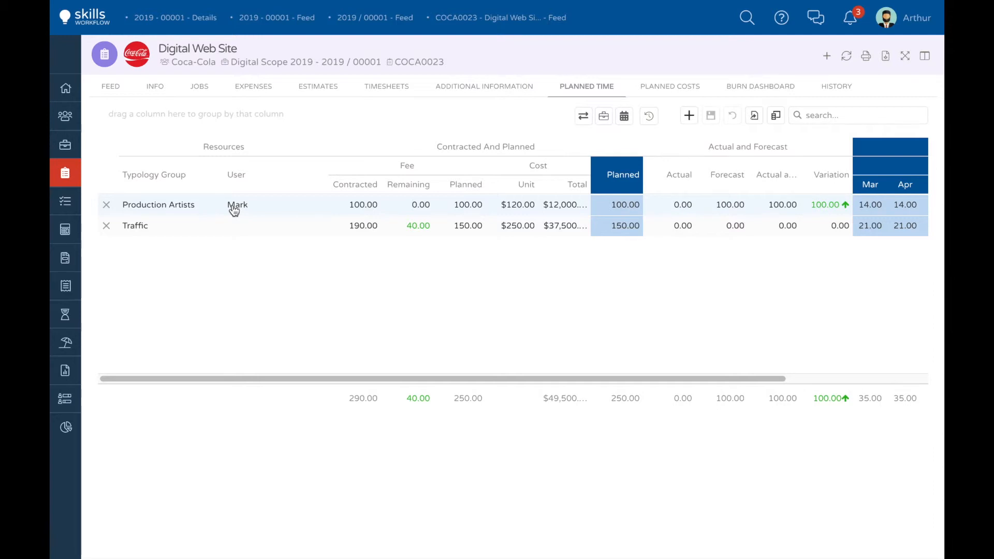
Step: Log 08:00 timesheet hours on the Digital Web Site project from its feed
left_click(111, 88)
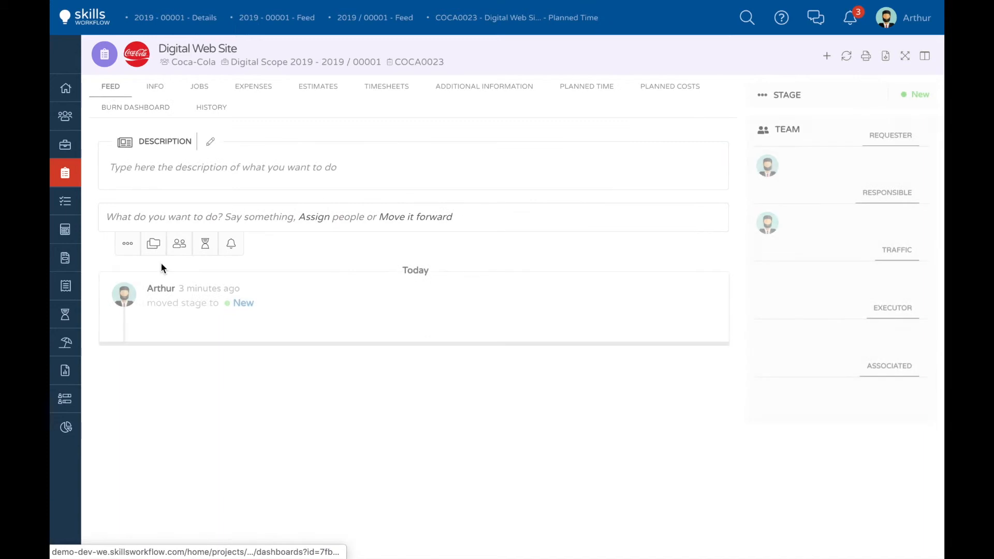
left_click(205, 244)
left_click(279, 272)
type("08:00")
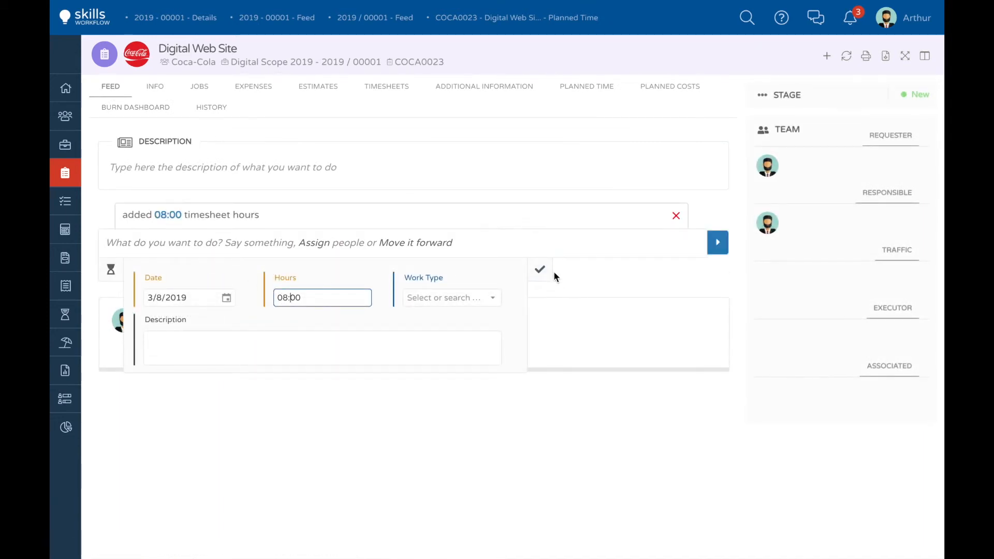
left_click(540, 269)
left_click(717, 242)
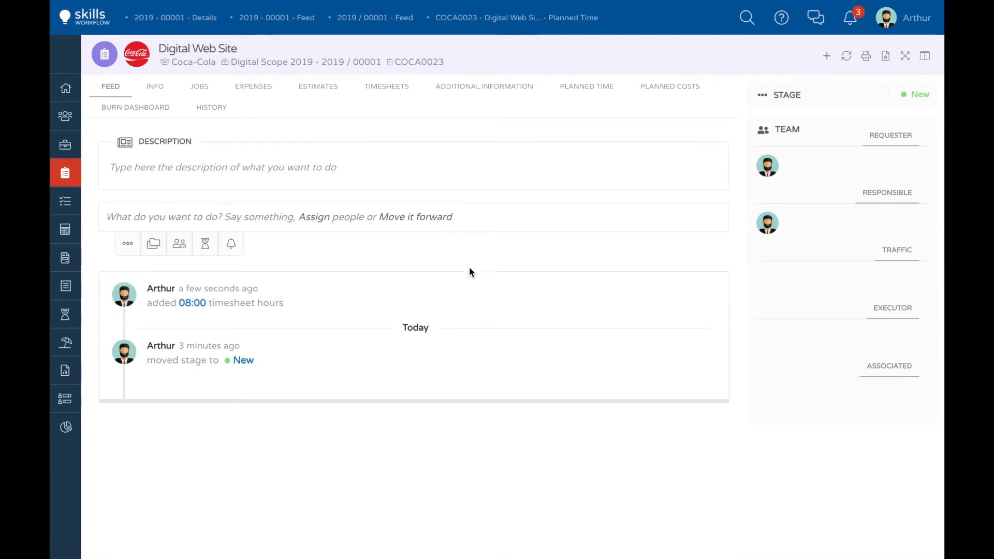
Step: Review the logged hours against the planned time and examine the time, revenue and department charts in the project's burn dashboard
left_click(581, 88)
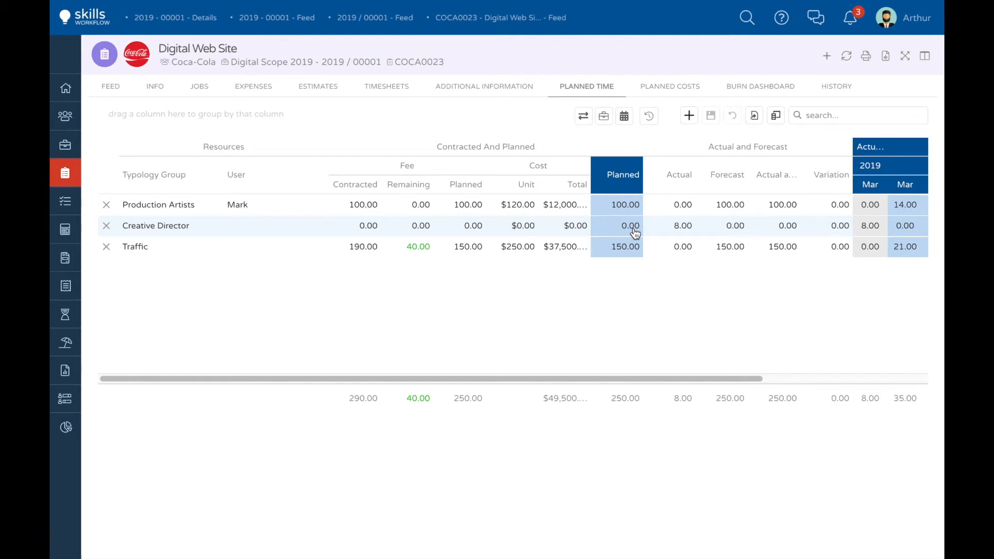
left_click(756, 89)
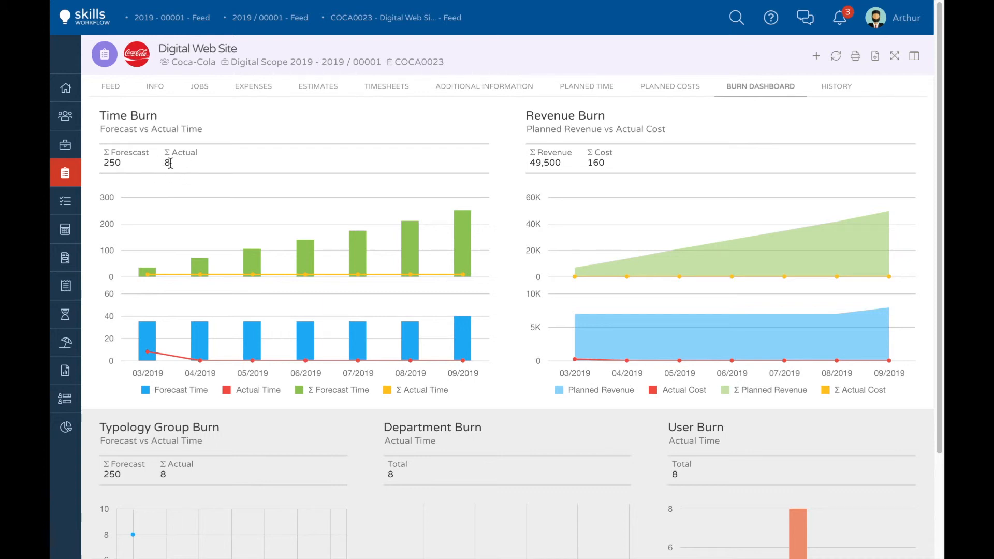
mouse_move(254, 264)
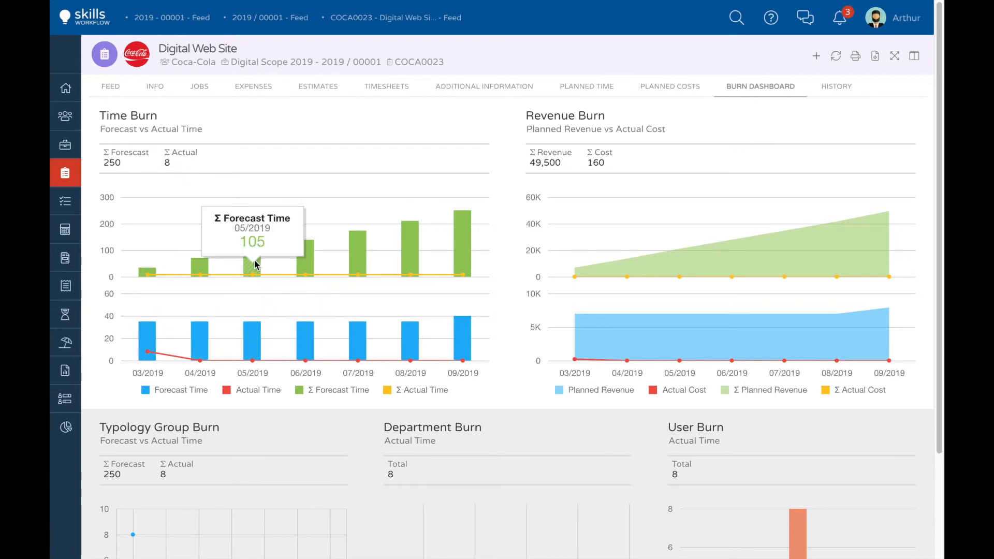
mouse_move(249, 338)
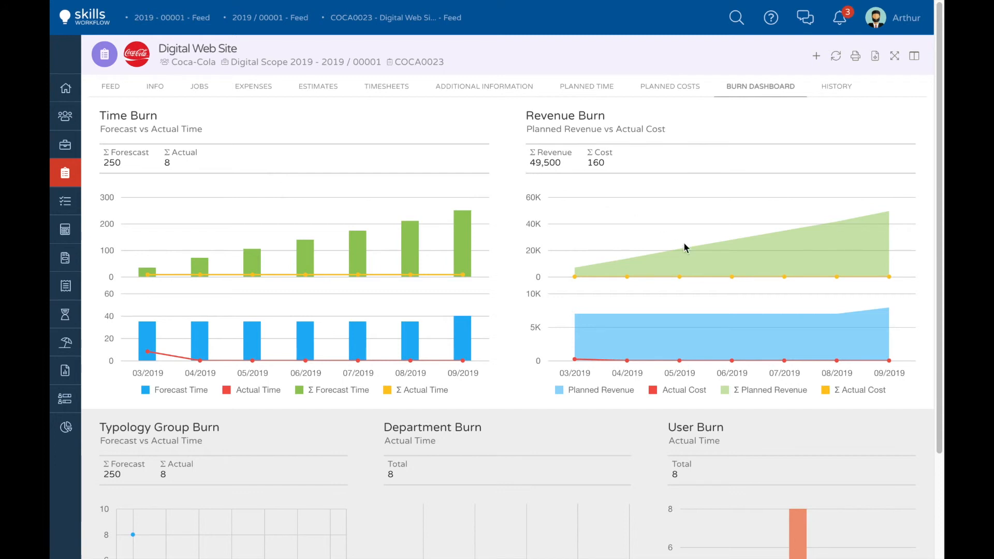
scroll(684, 244, "down", 3)
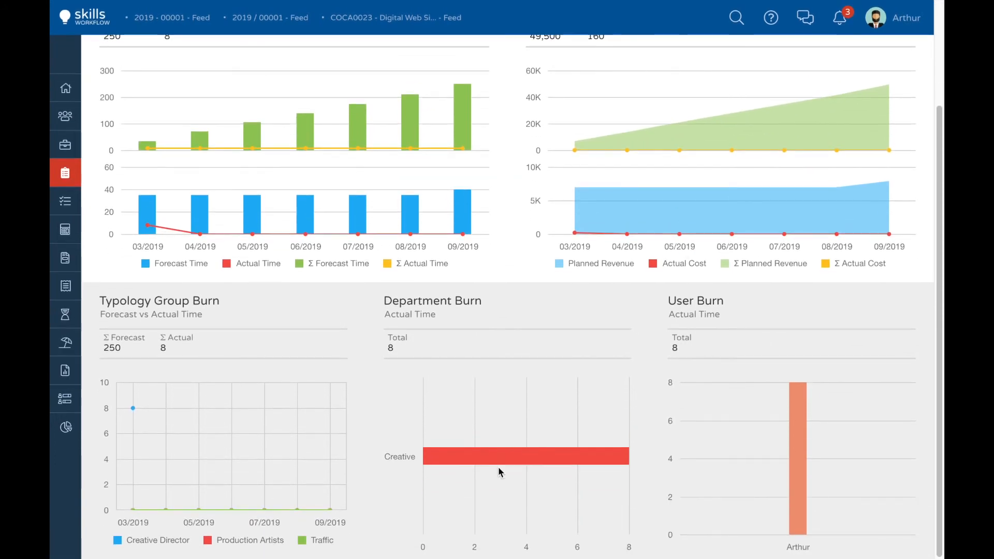
mouse_move(514, 453)
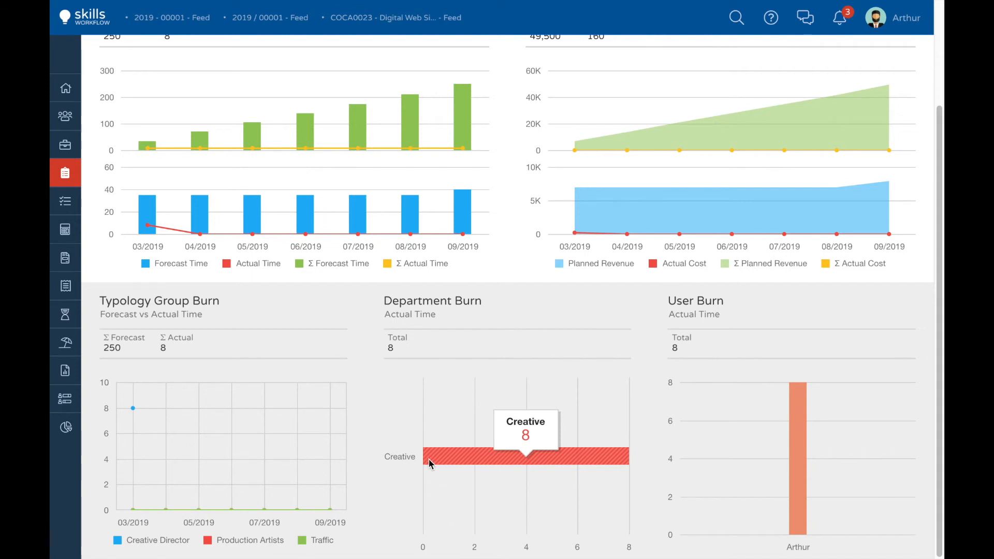
Step: Check the actual time per user in the project's User Burn chart
mouse_move(795, 473)
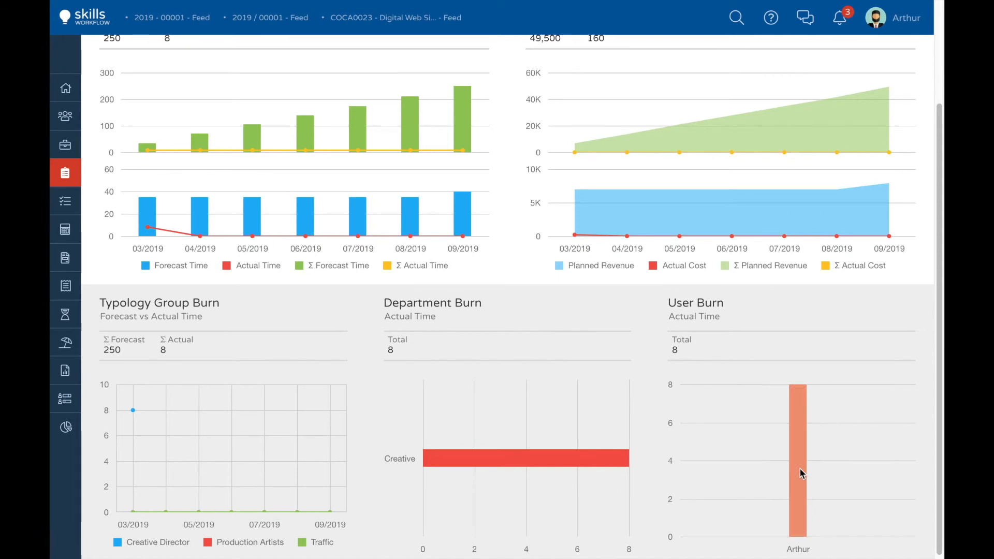
scroll(800, 474, "up", 3)
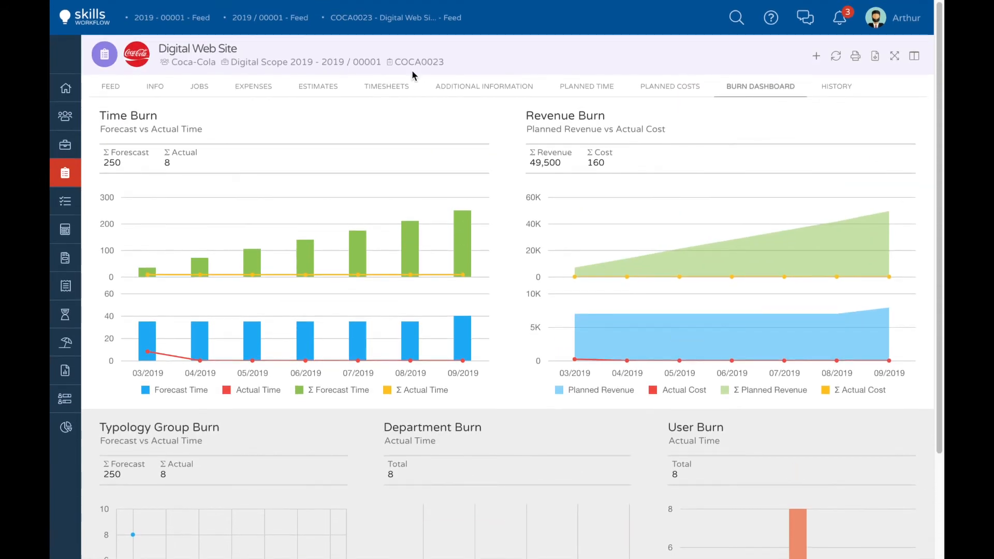
Step: Create a Standard project titled Back to School under the Digital Scope 2019 fee, save it and open it
left_click(312, 62)
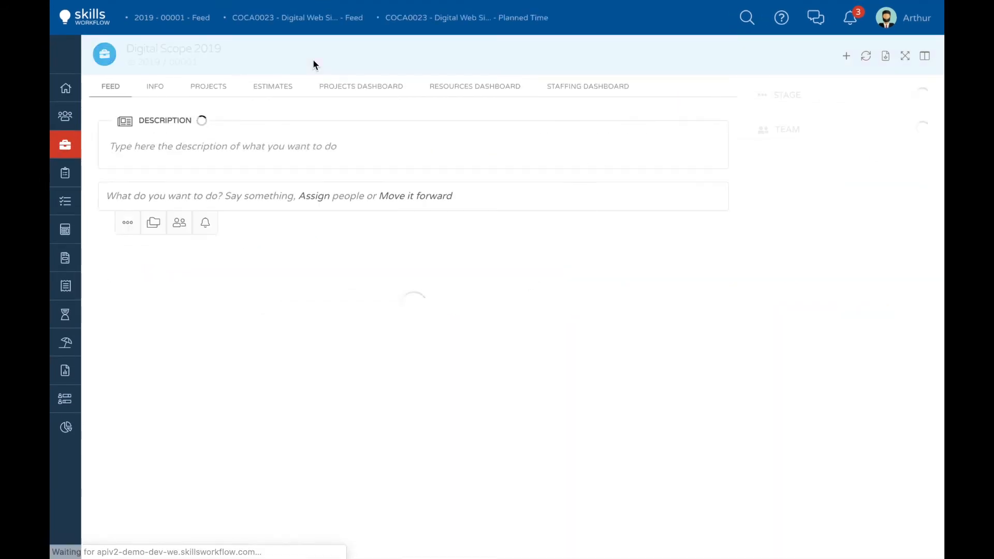
left_click(845, 63)
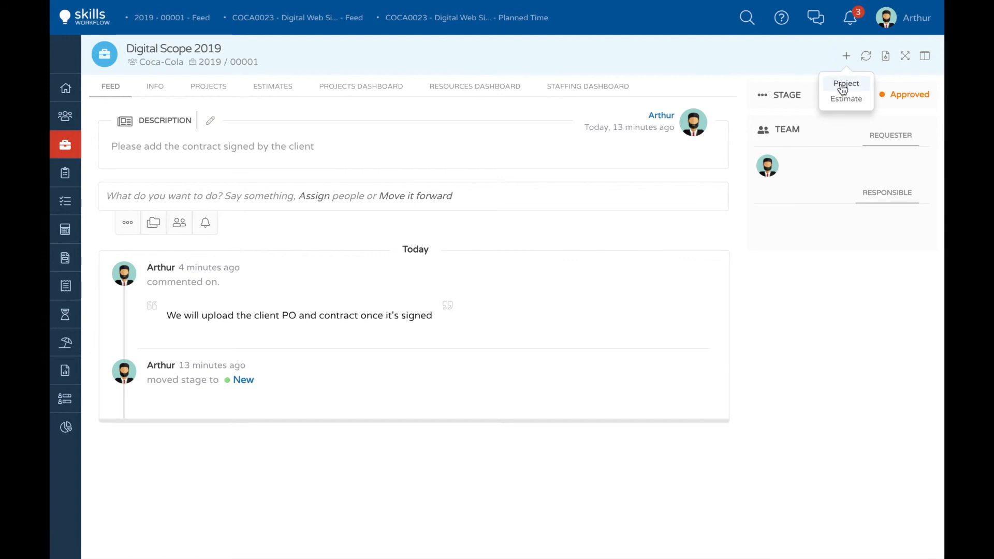
left_click(843, 88)
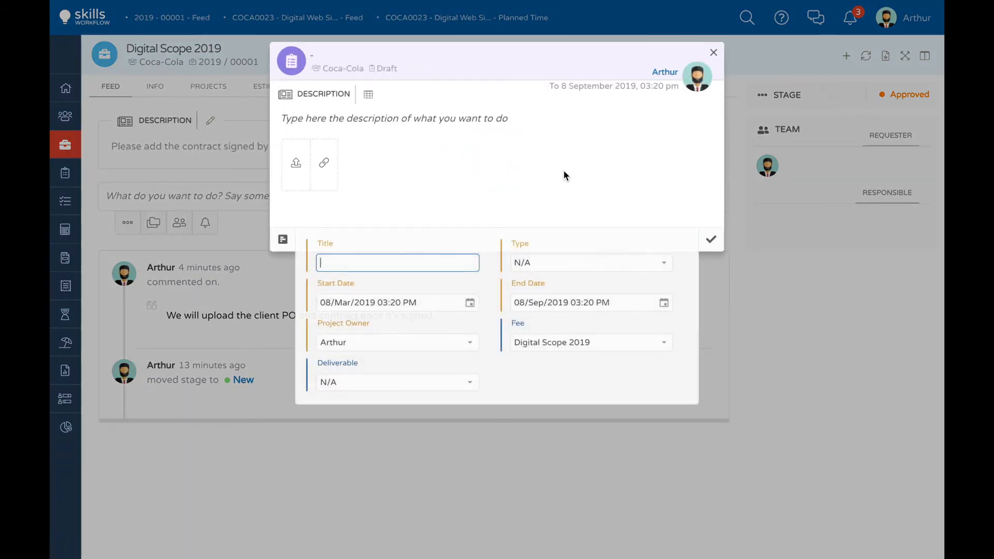
type("Back to S")
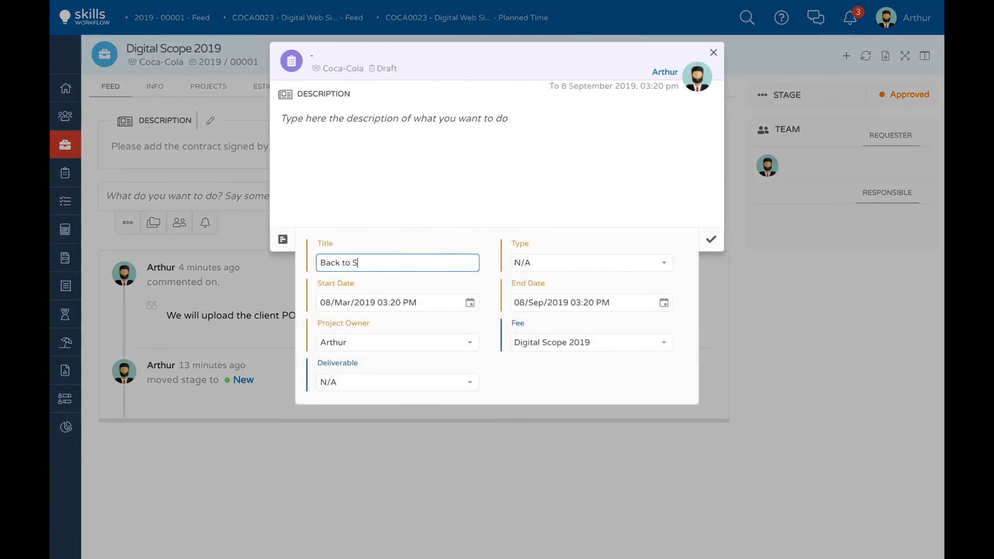
left_click(664, 263)
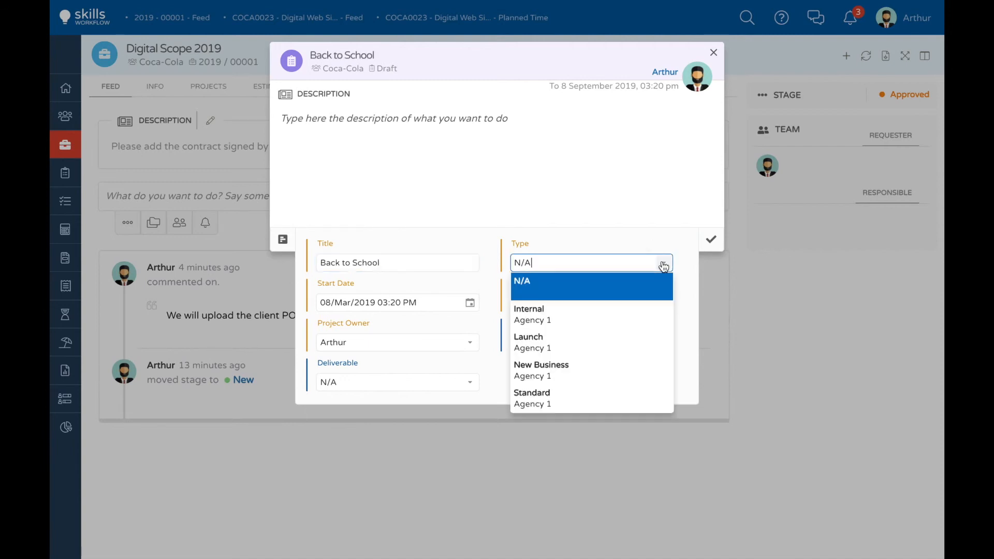
left_click(536, 395)
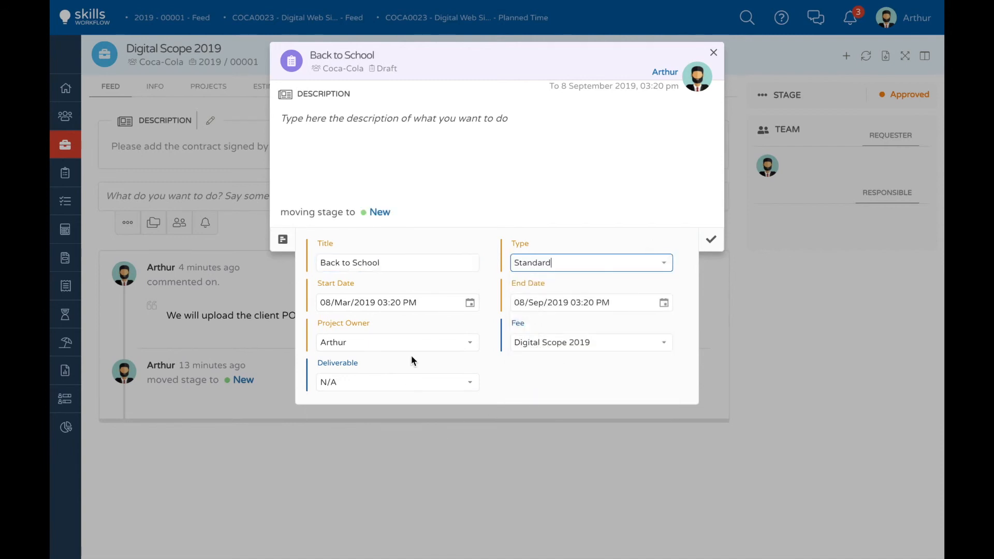
left_click(711, 240)
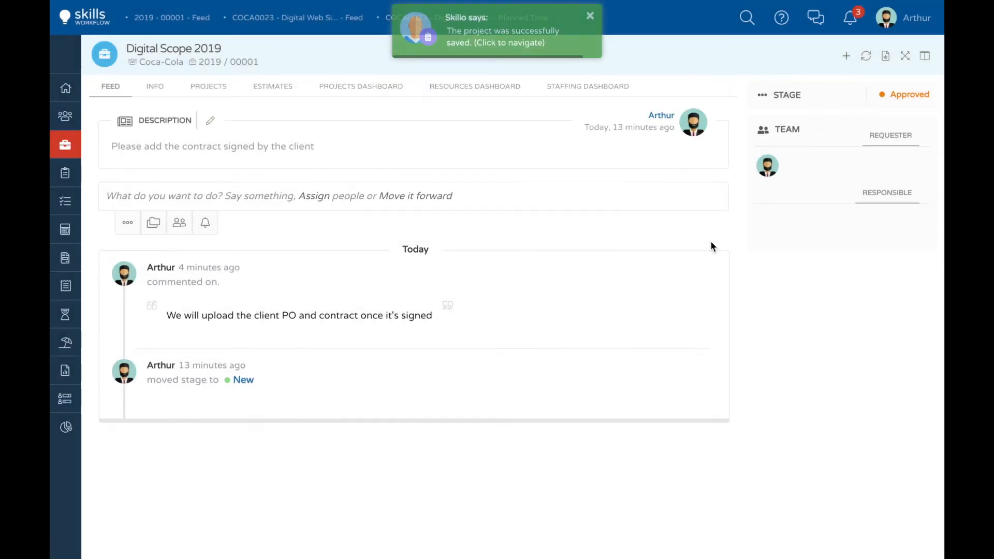
left_click(495, 32)
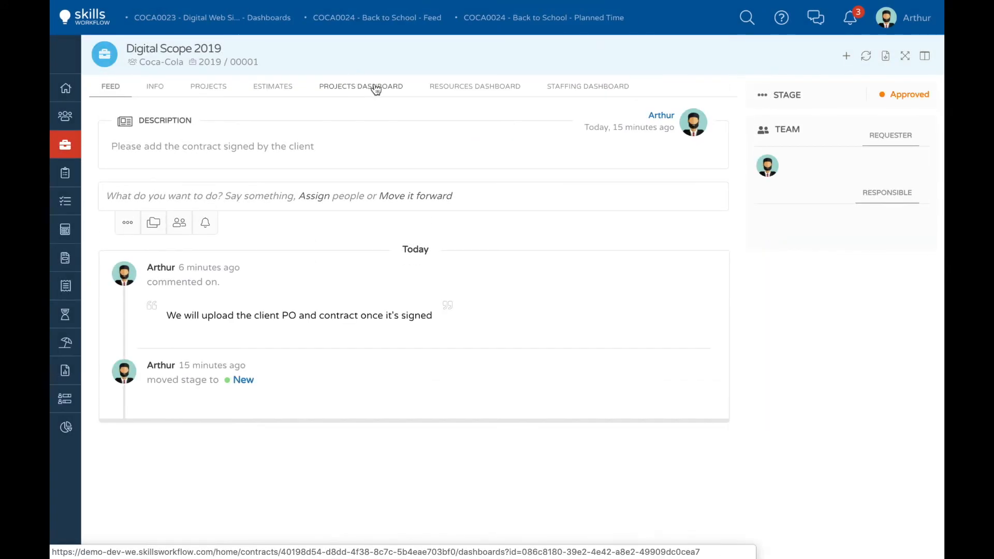
Step: Review both projects in the Digital Scope 2019 projects dashboard, including the planned, actual and contracted time charts by typology group
left_click(374, 91)
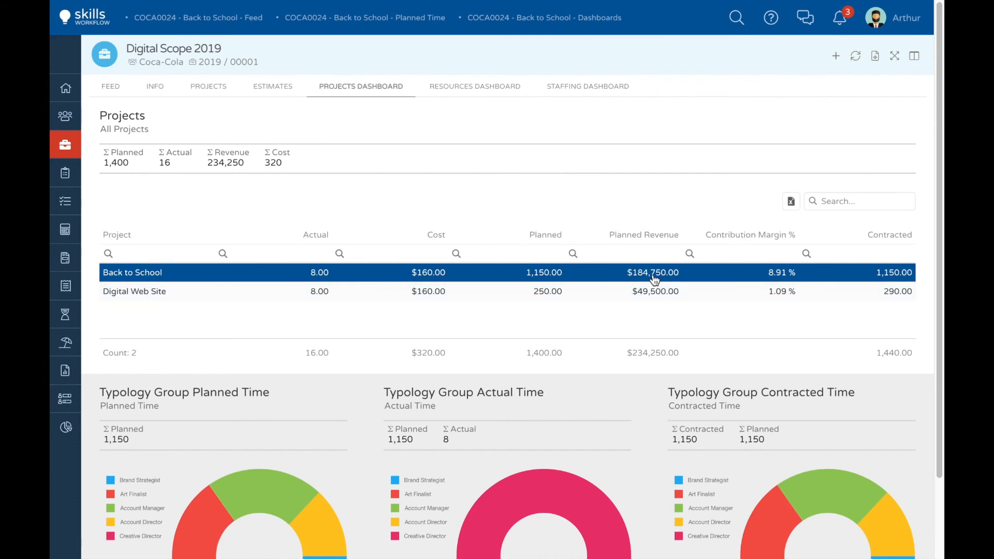
scroll(376, 332, "down", 2)
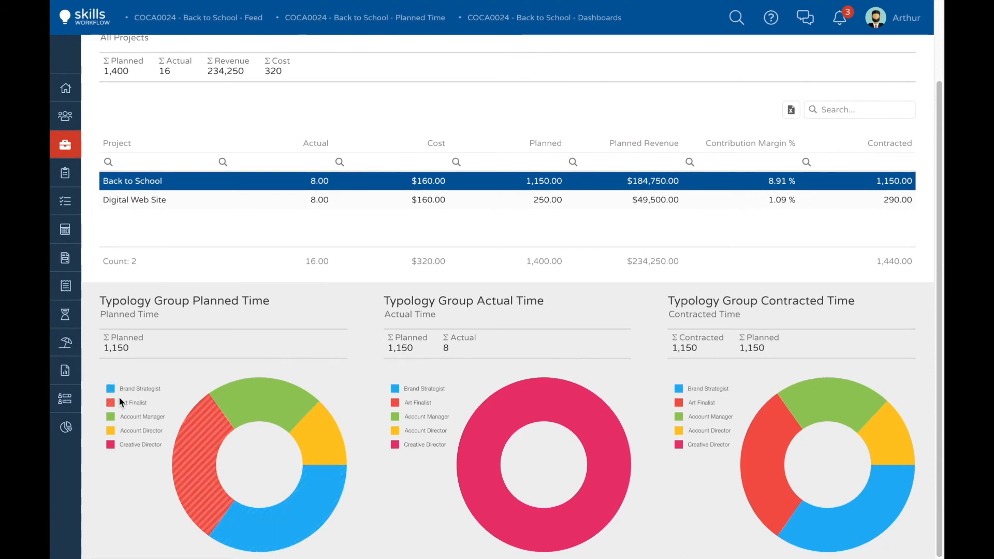
mouse_move(183, 456)
scroll(679, 381, "up", 2)
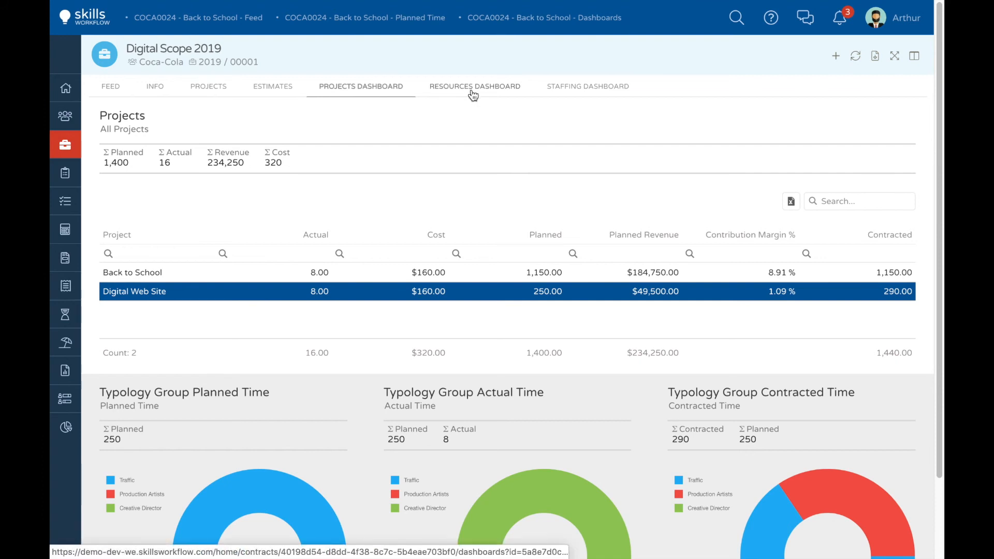
Step: Examine the summary, typology group burn and user burn in the fee's resources dashboard
left_click(473, 88)
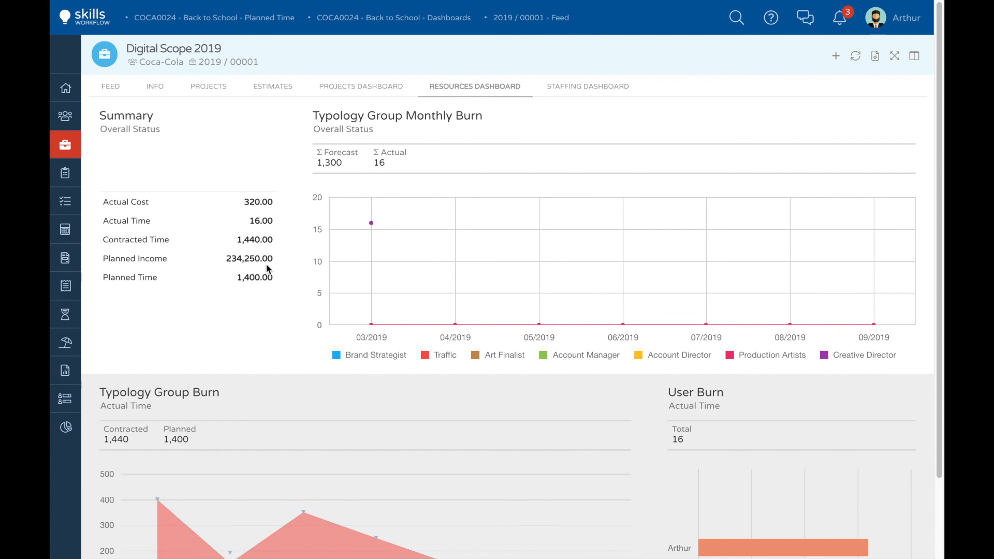
scroll(344, 265, "down", 2)
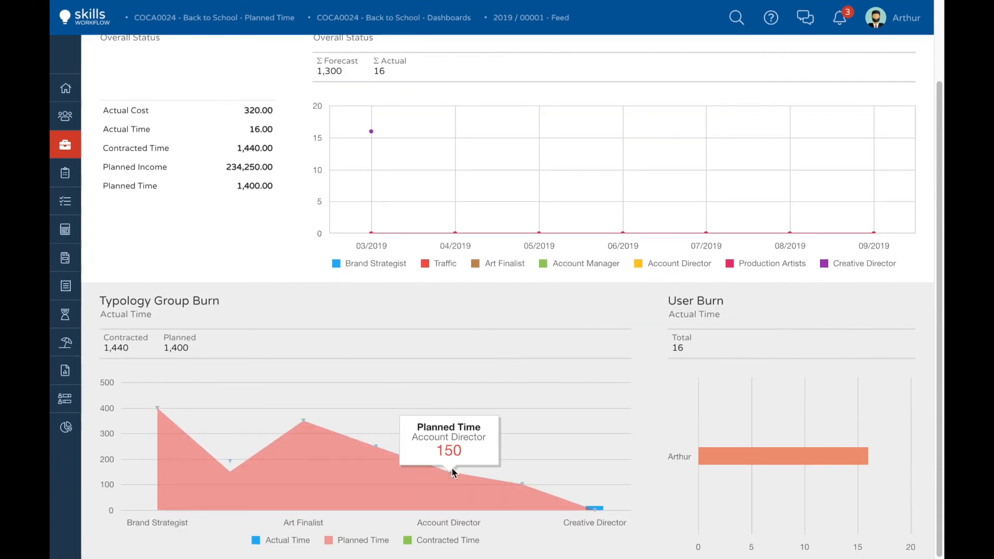
mouse_move(720, 460)
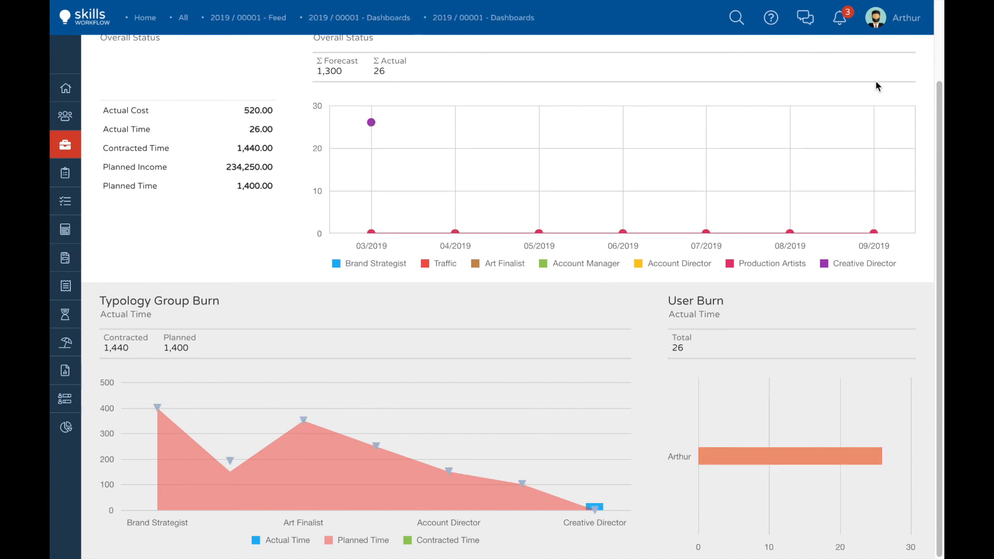
Step: Log out of the current user account
mouse_move(876, 19)
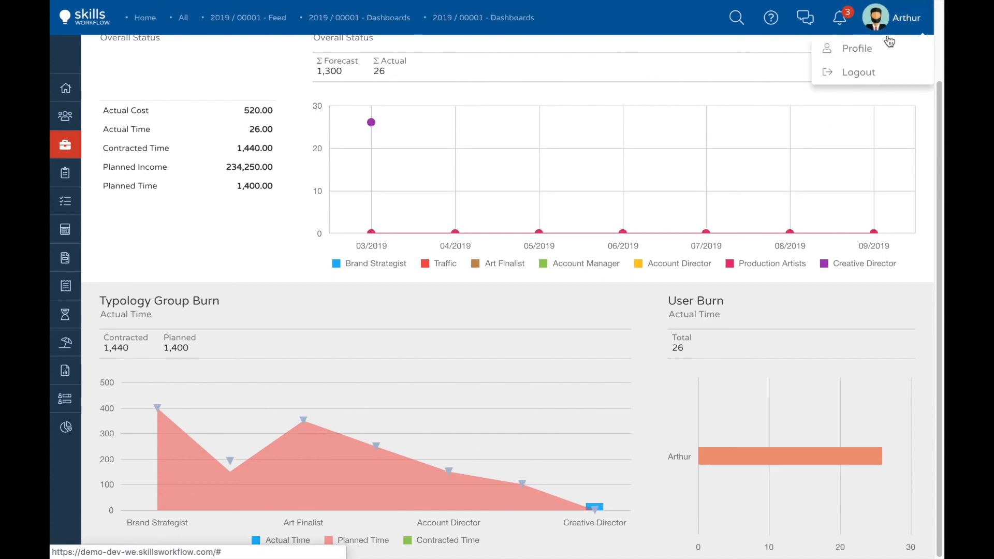
left_click(865, 80)
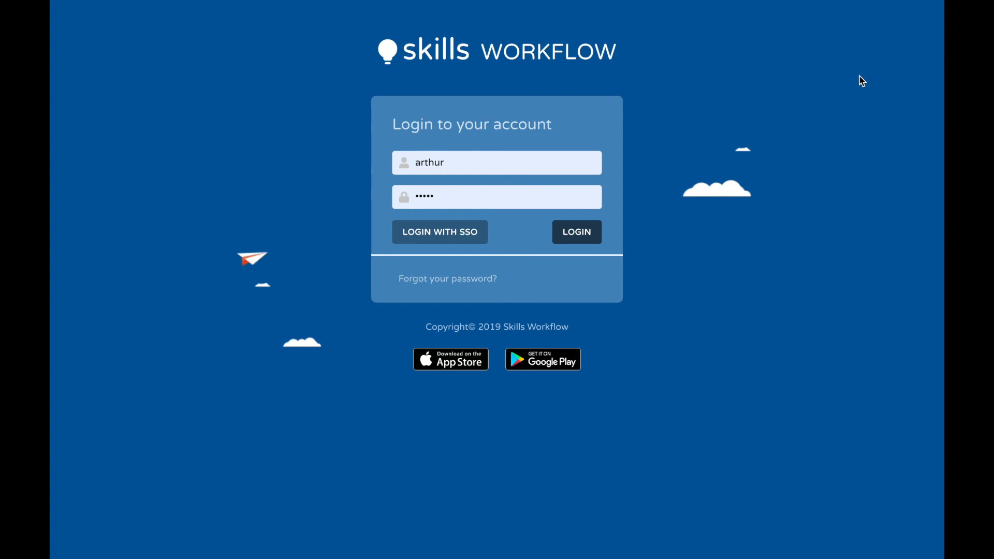